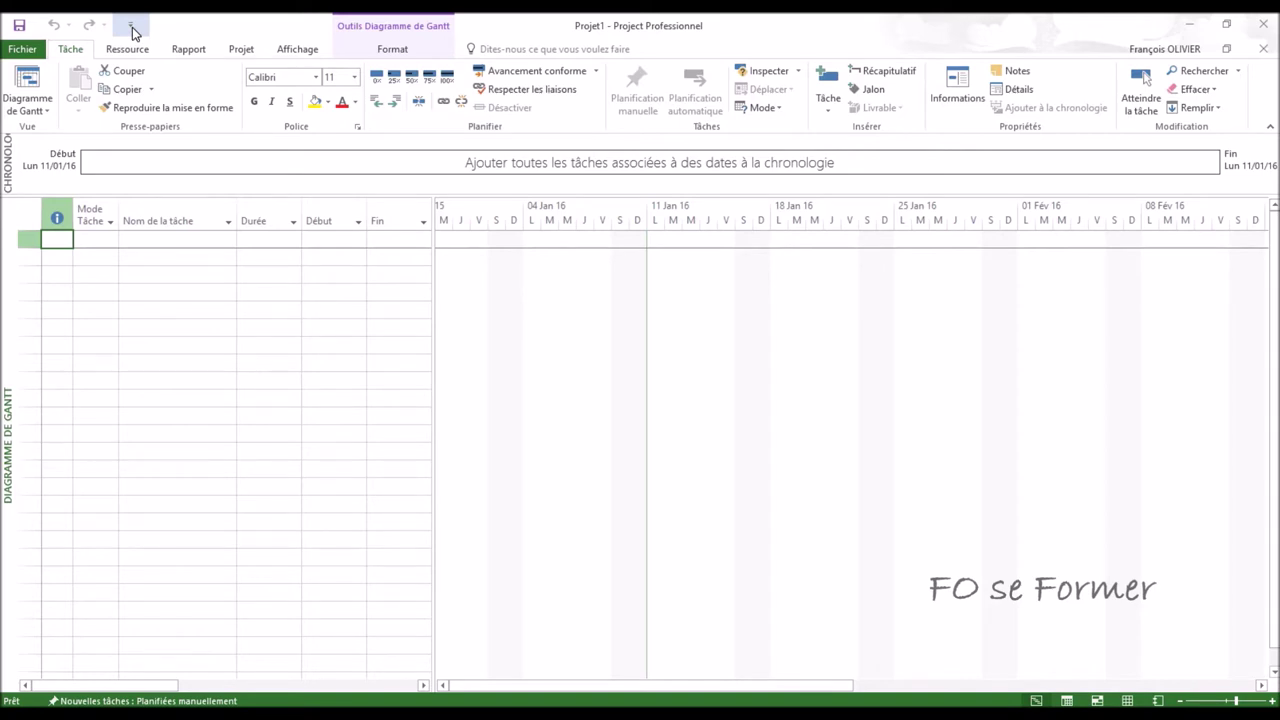
# Step: Add the Aperçu avant impression command to the Quick Access toolbar
pyautogui.click(131, 28)
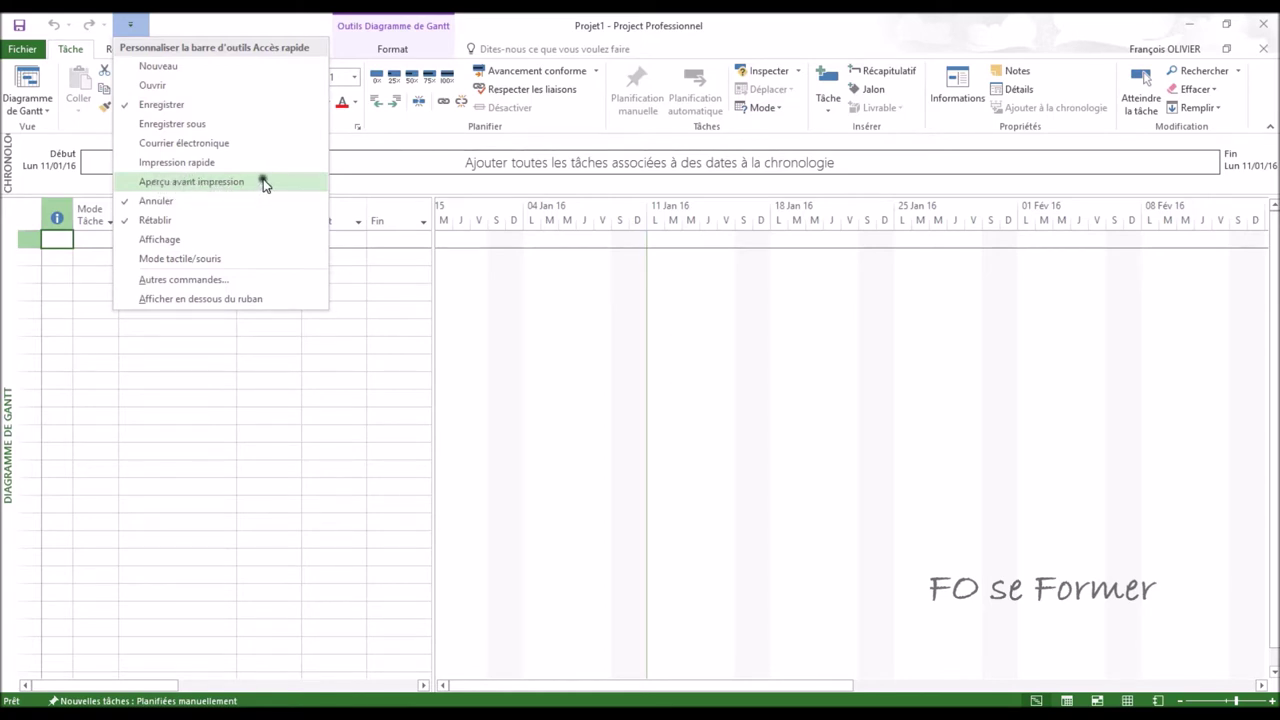
pyautogui.click(198, 181)
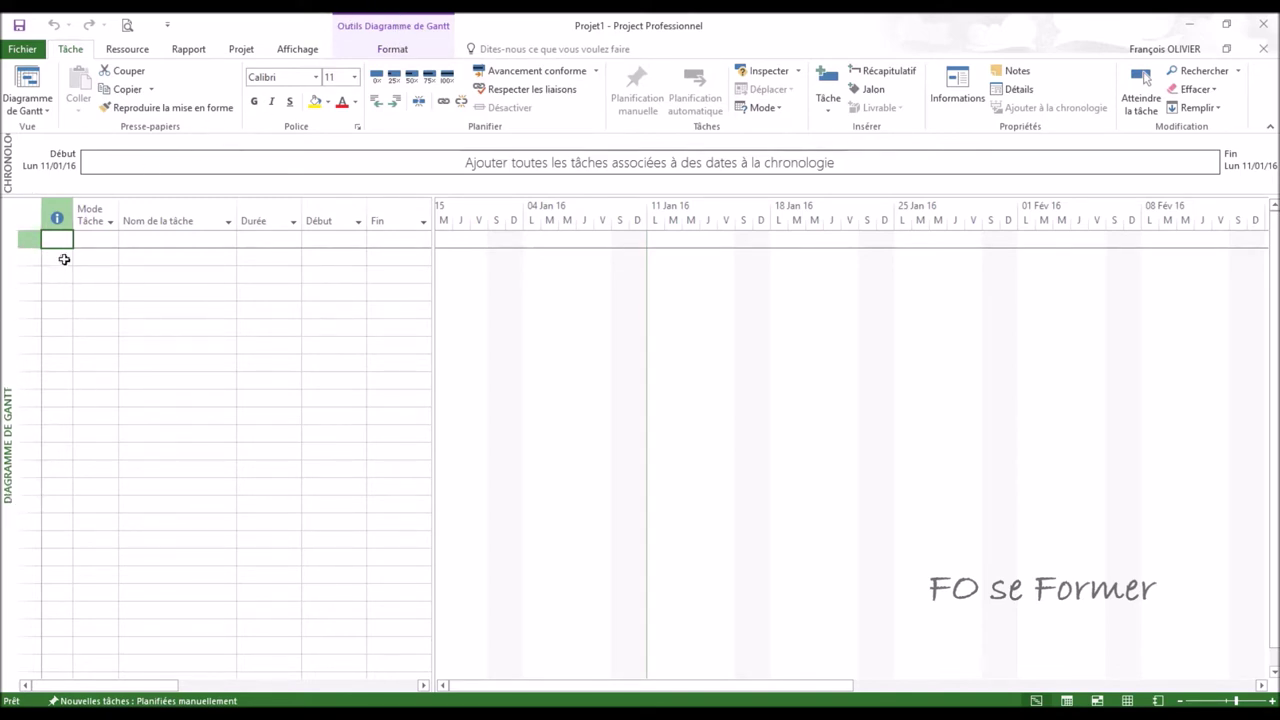
# Step: Examine the timeline's format options, the file commands and the descriptions of the task table's column headings
pyautogui.click(64, 168)
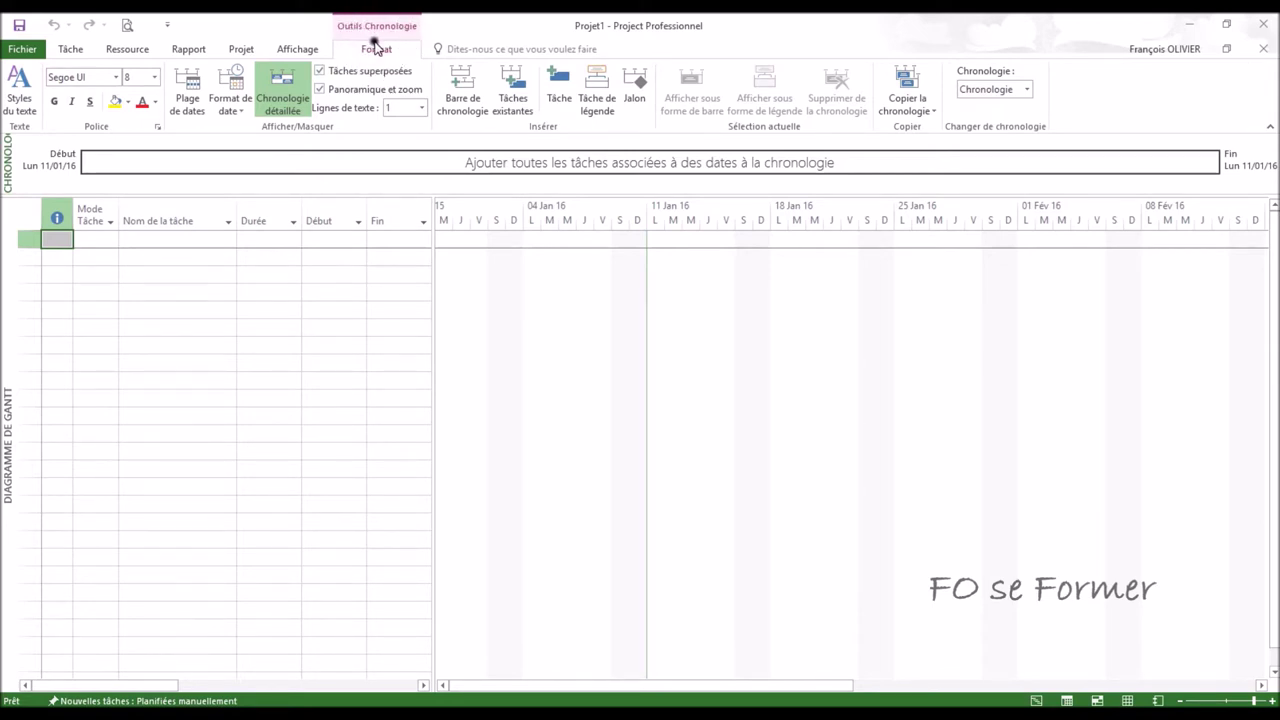
pyautogui.click(55, 240)
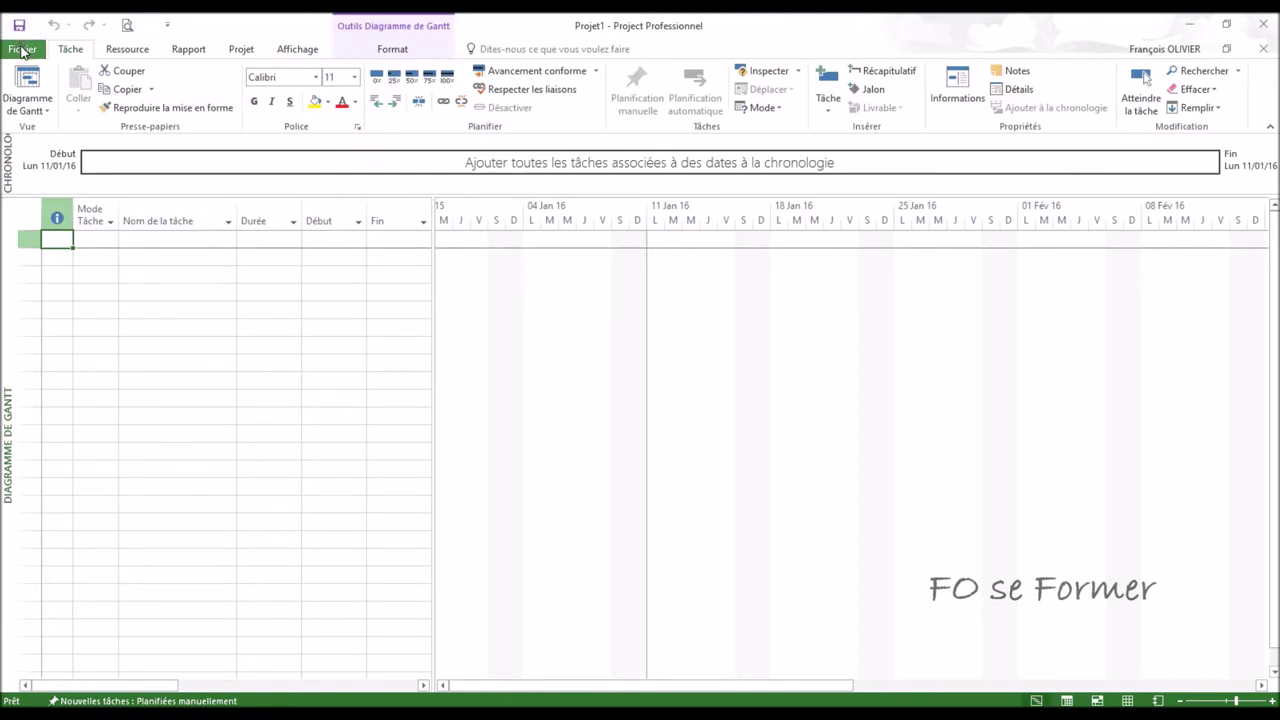
pyautogui.click(22, 51)
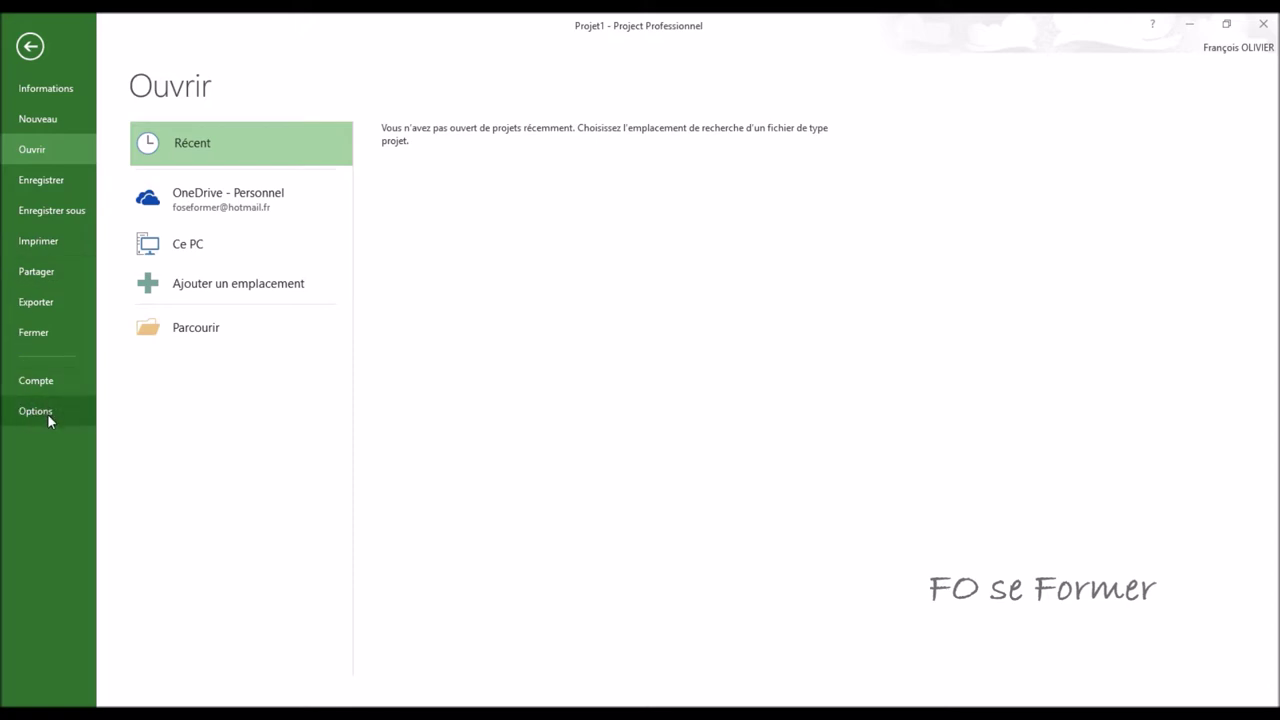
pyautogui.click(29, 47)
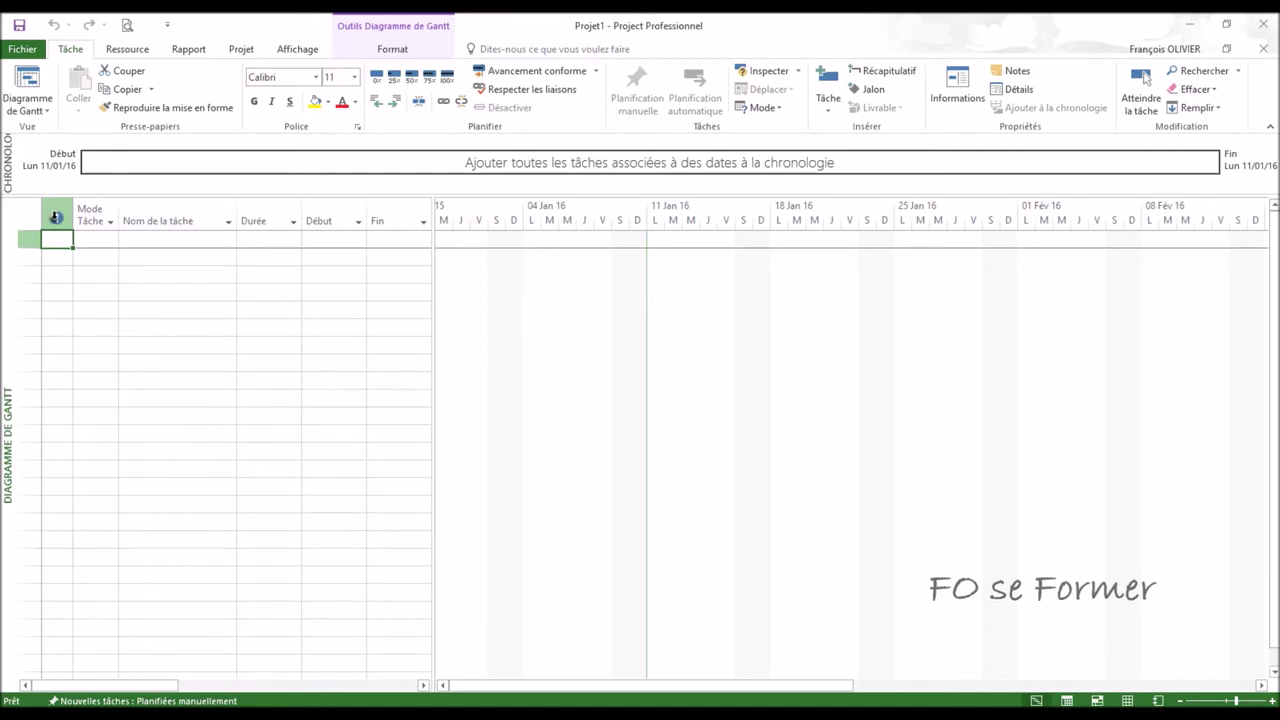
pyautogui.moveTo(55, 217)
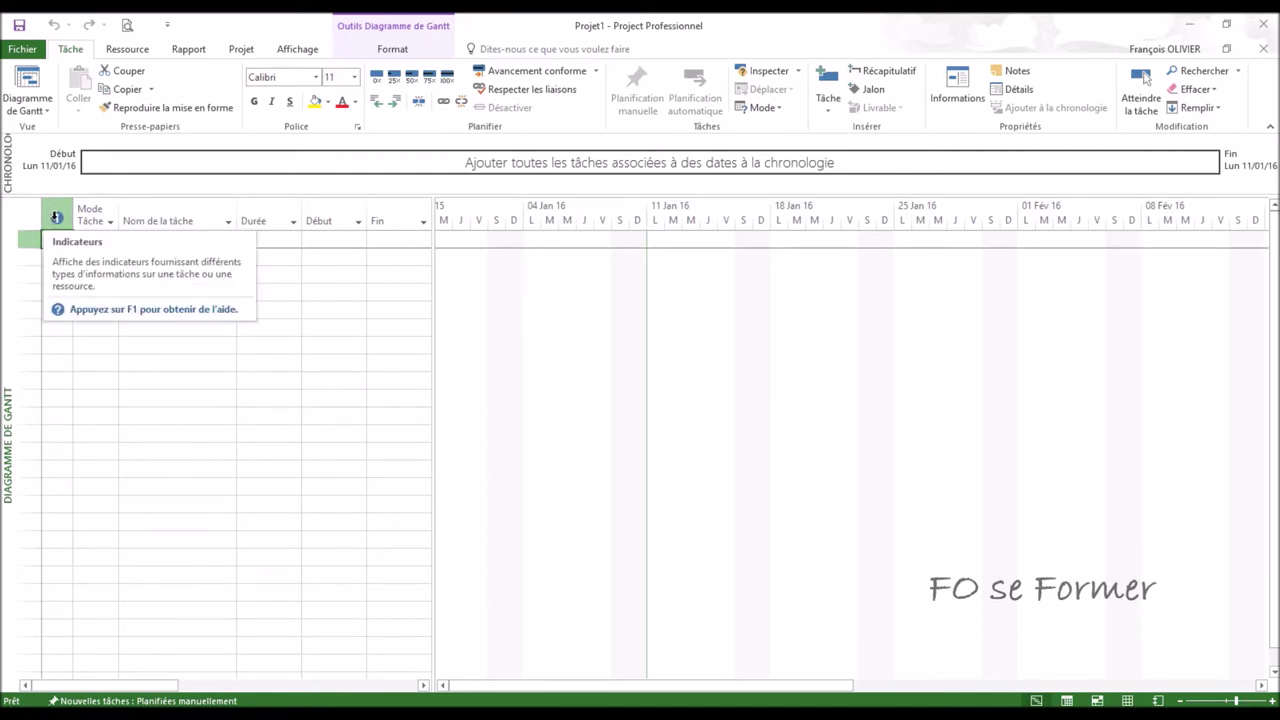
pyautogui.moveTo(96, 207)
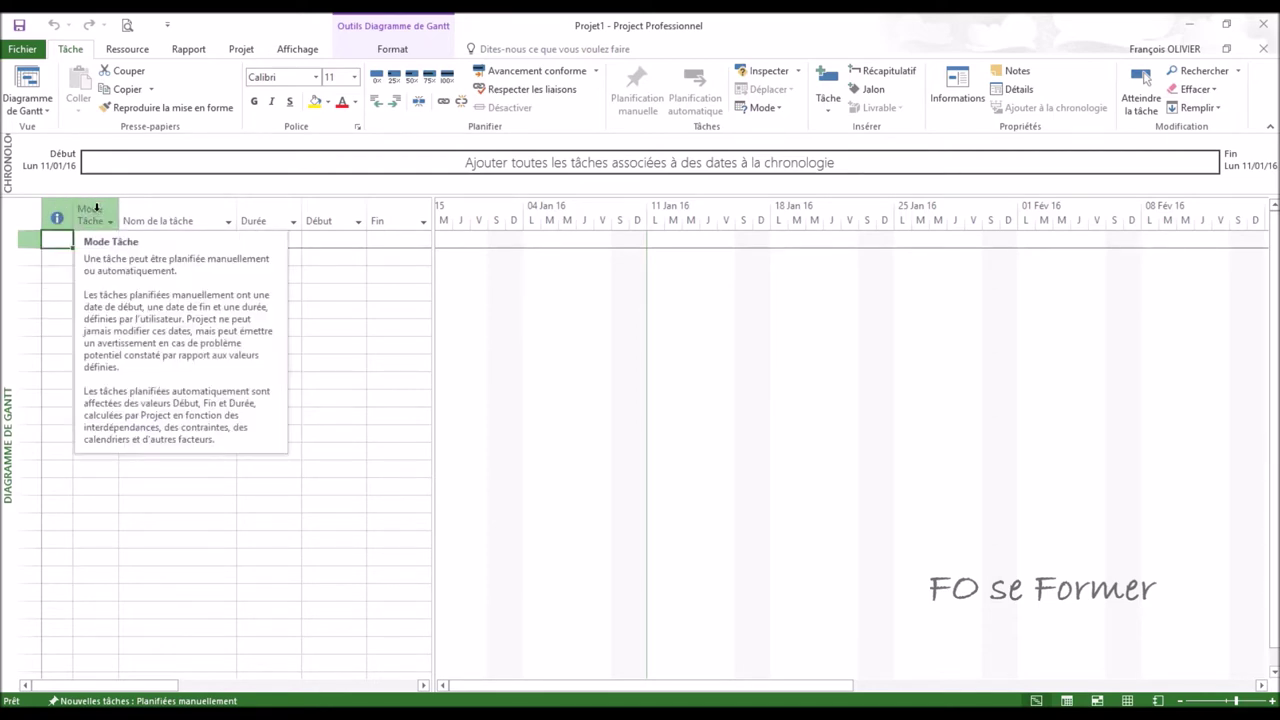
pyautogui.moveTo(137, 206)
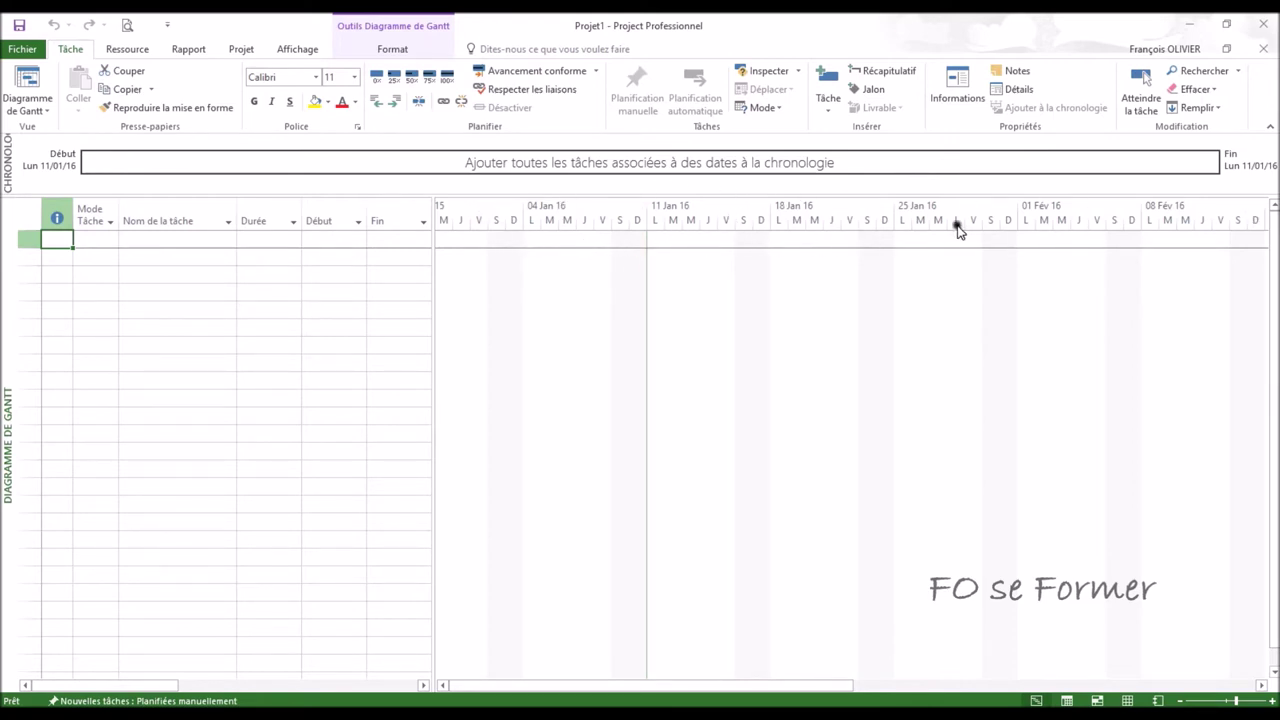
# Step: Examine the Gantt timescale's tier settings, date label formats and non-working time options, leaving them unchanged
pyautogui.rightClick(591, 220)
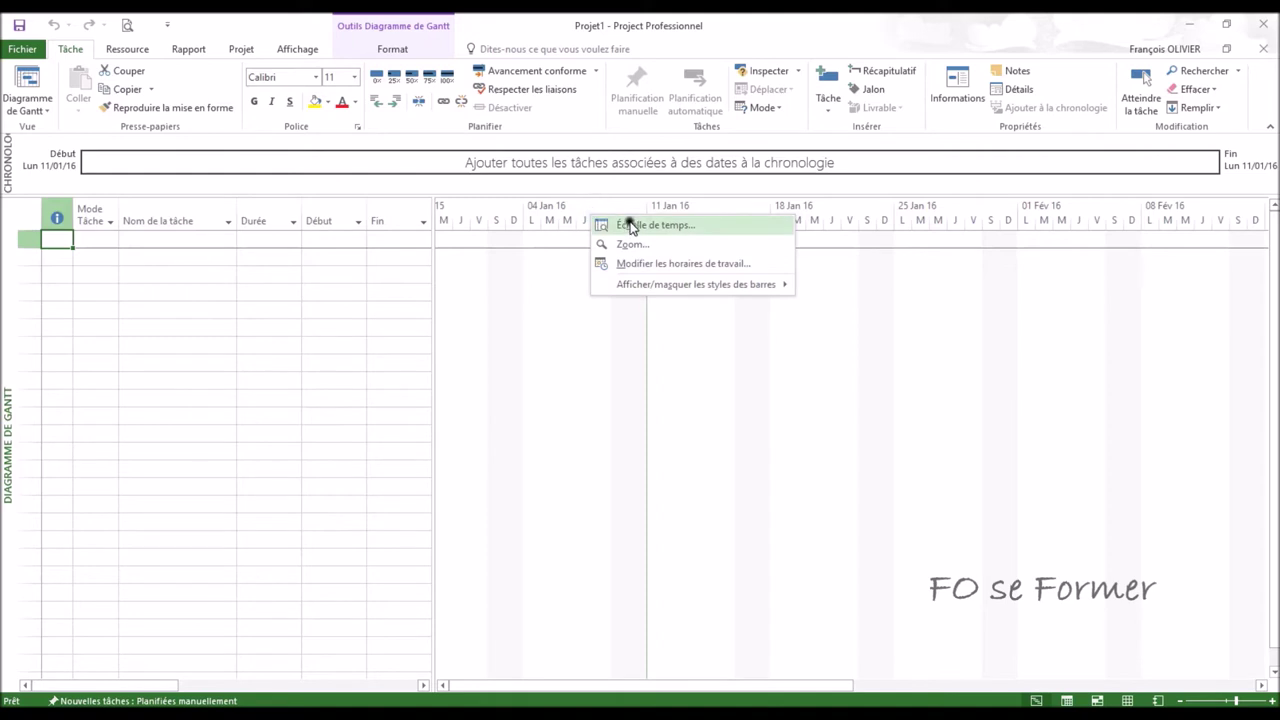
pyautogui.click(632, 222)
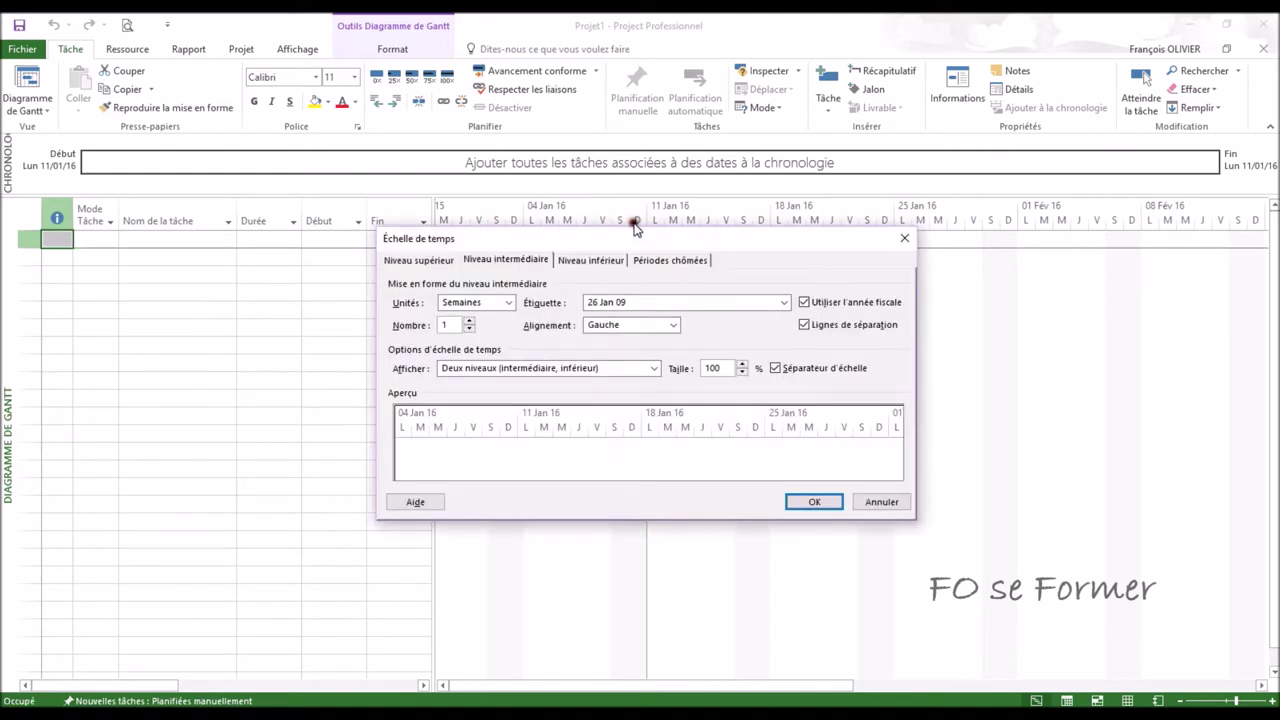
pyautogui.click(491, 303)
pyautogui.click(492, 304)
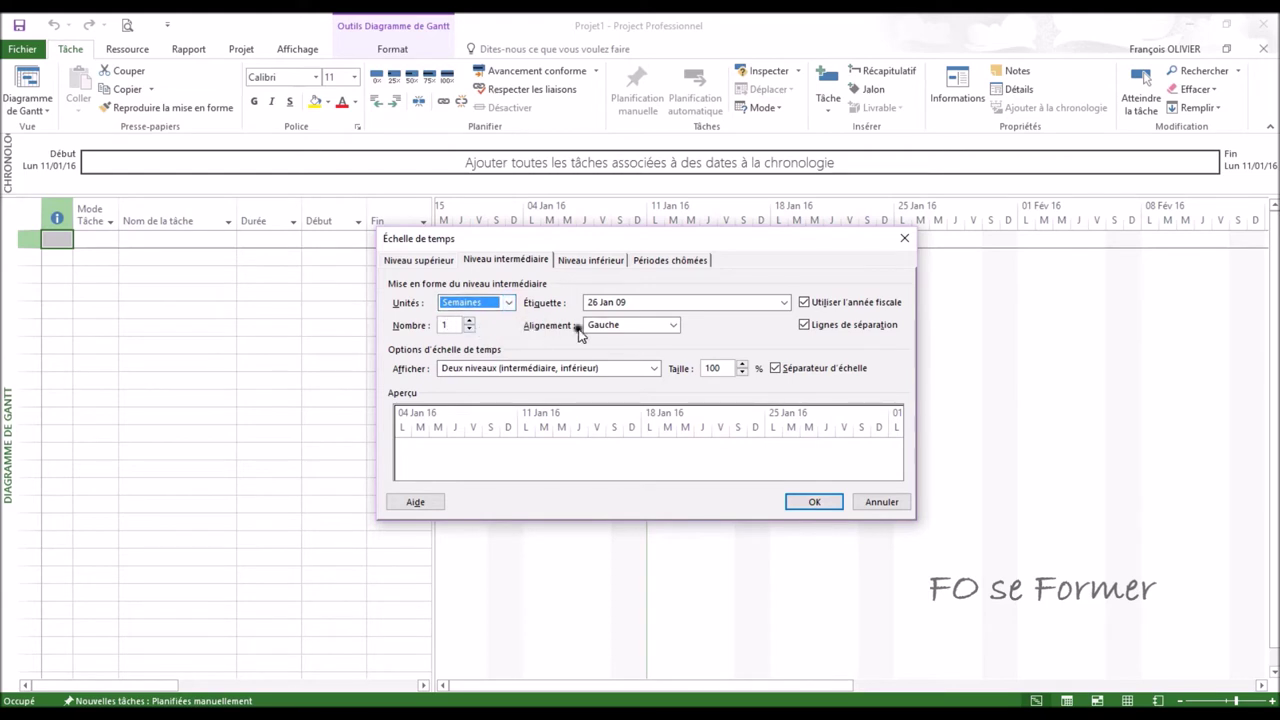
pyautogui.click(783, 303)
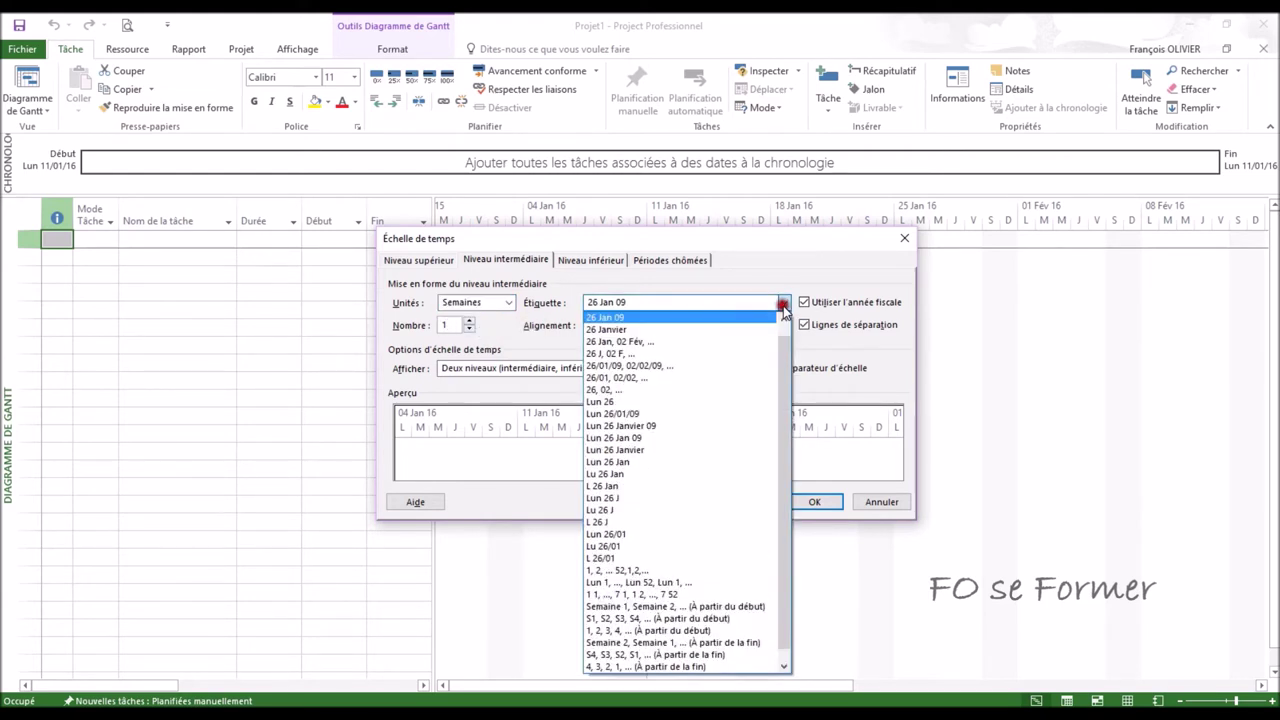
pyautogui.click(782, 304)
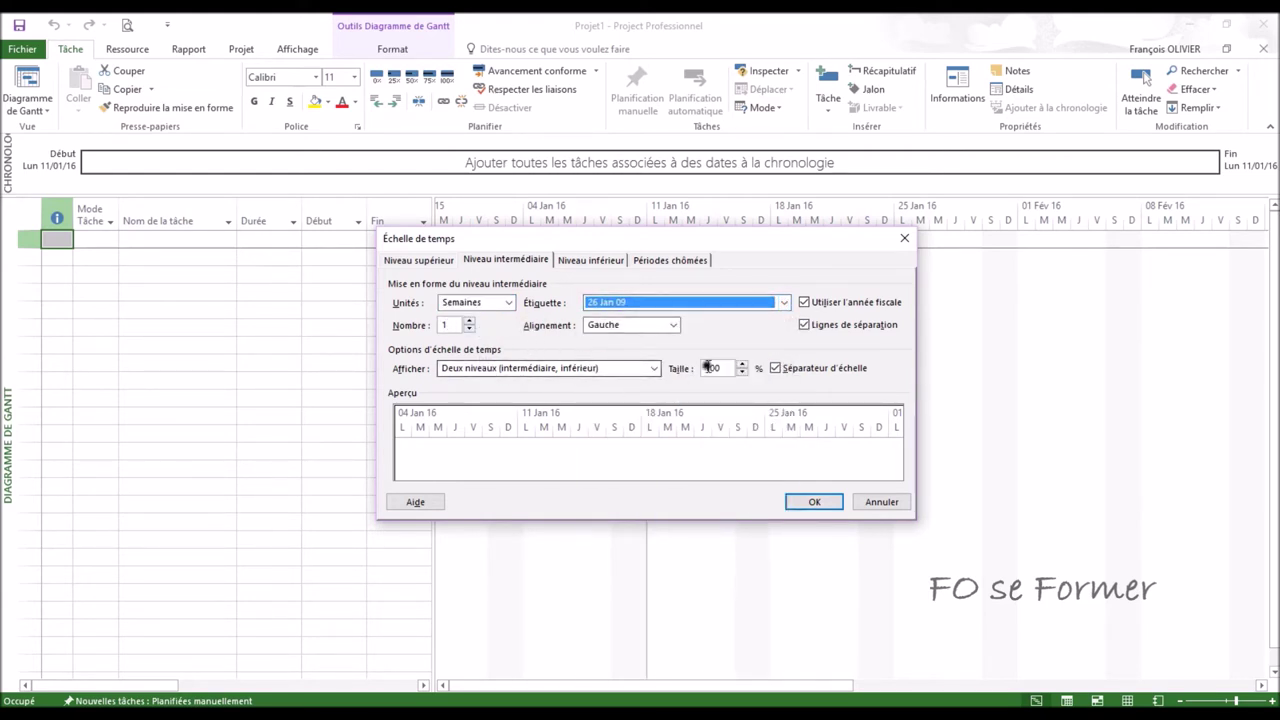
pyautogui.click(595, 260)
pyautogui.click(515, 260)
pyautogui.click(437, 262)
pyautogui.click(652, 262)
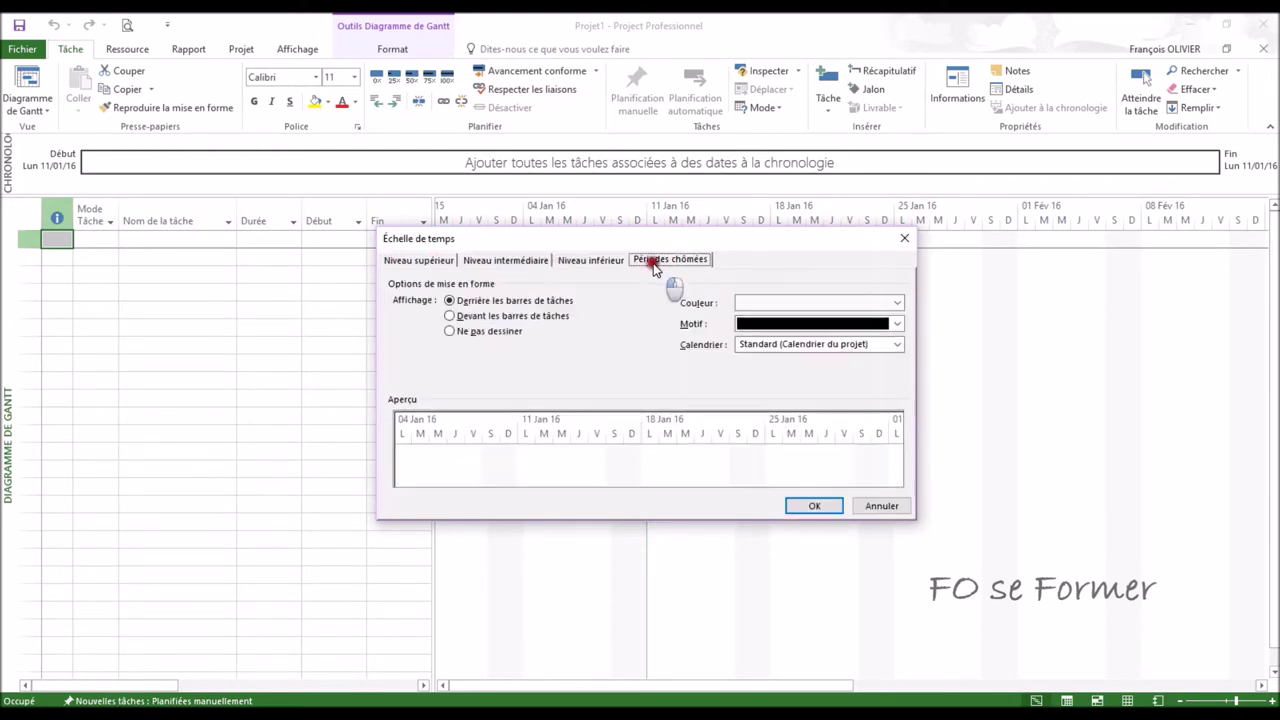
pyautogui.click(886, 509)
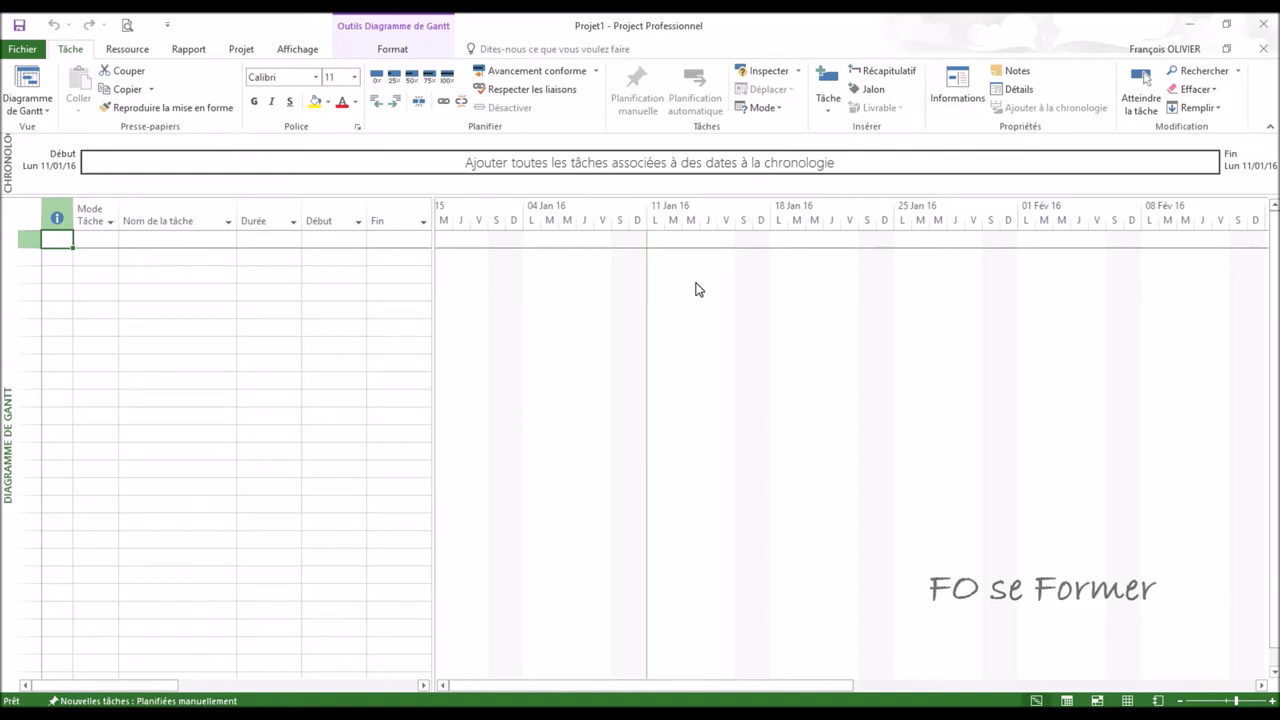
pyautogui.click(241, 49)
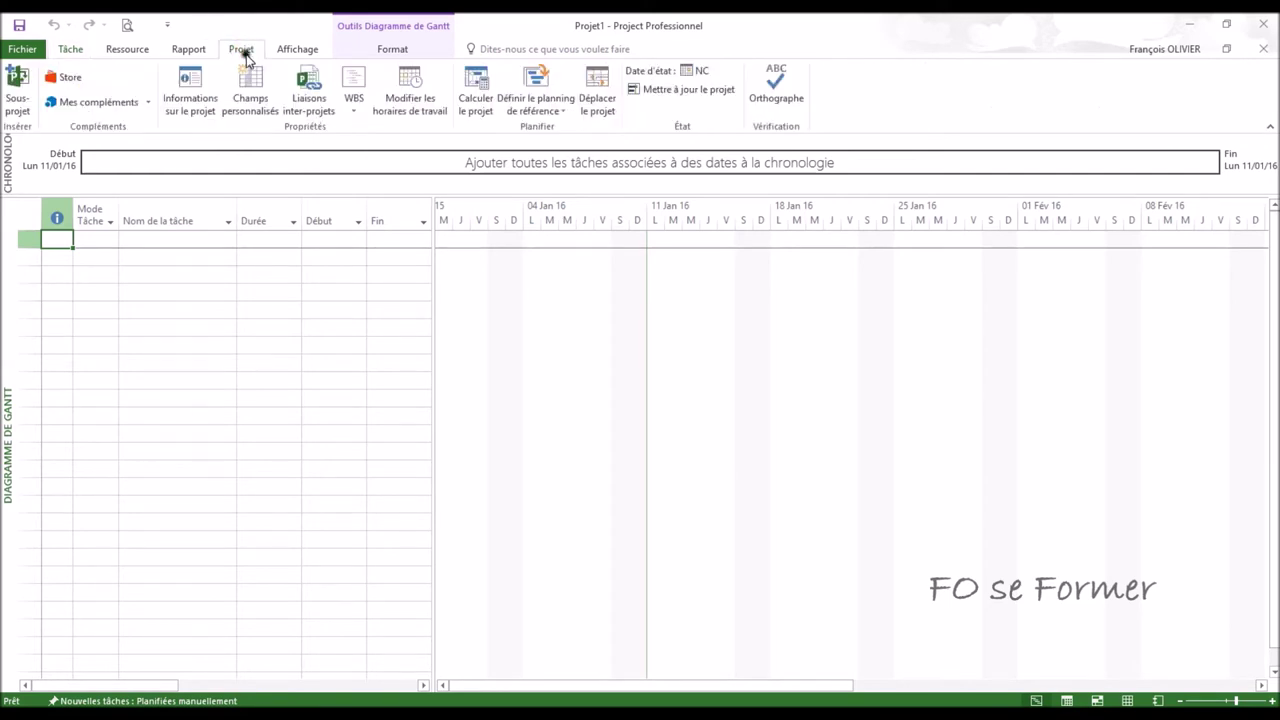
pyautogui.click(410, 88)
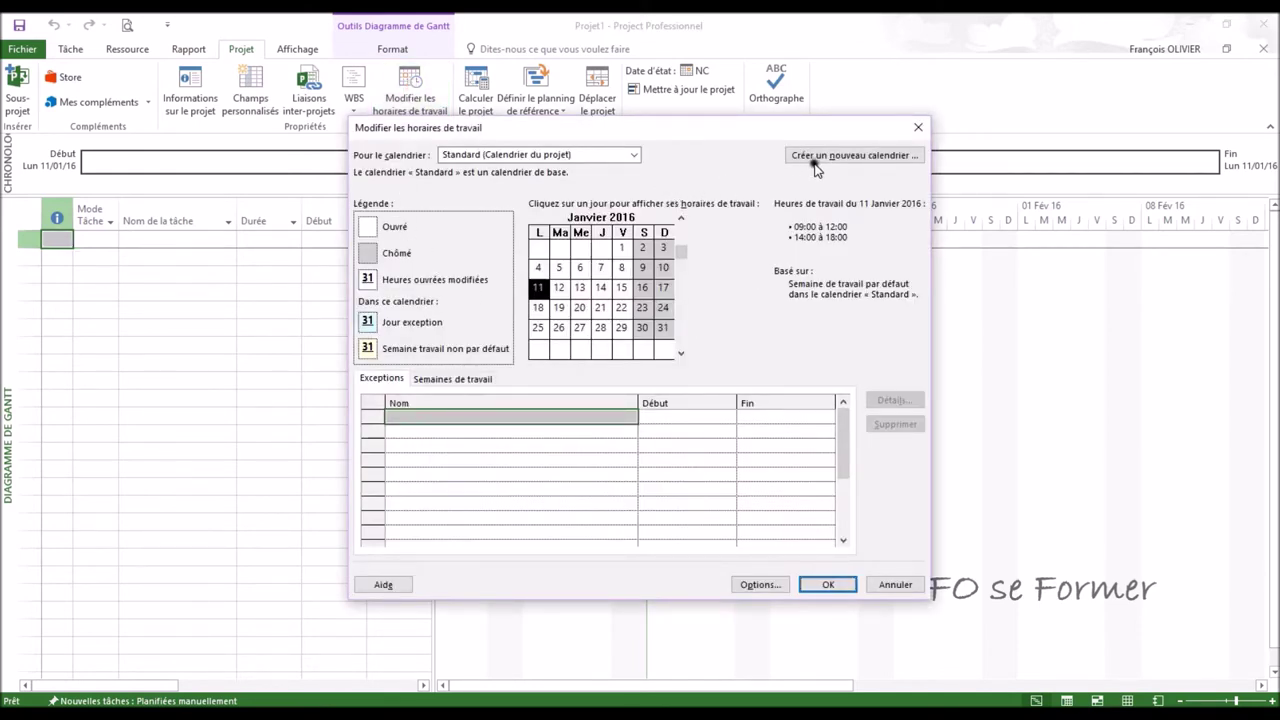
pyautogui.click(918, 128)
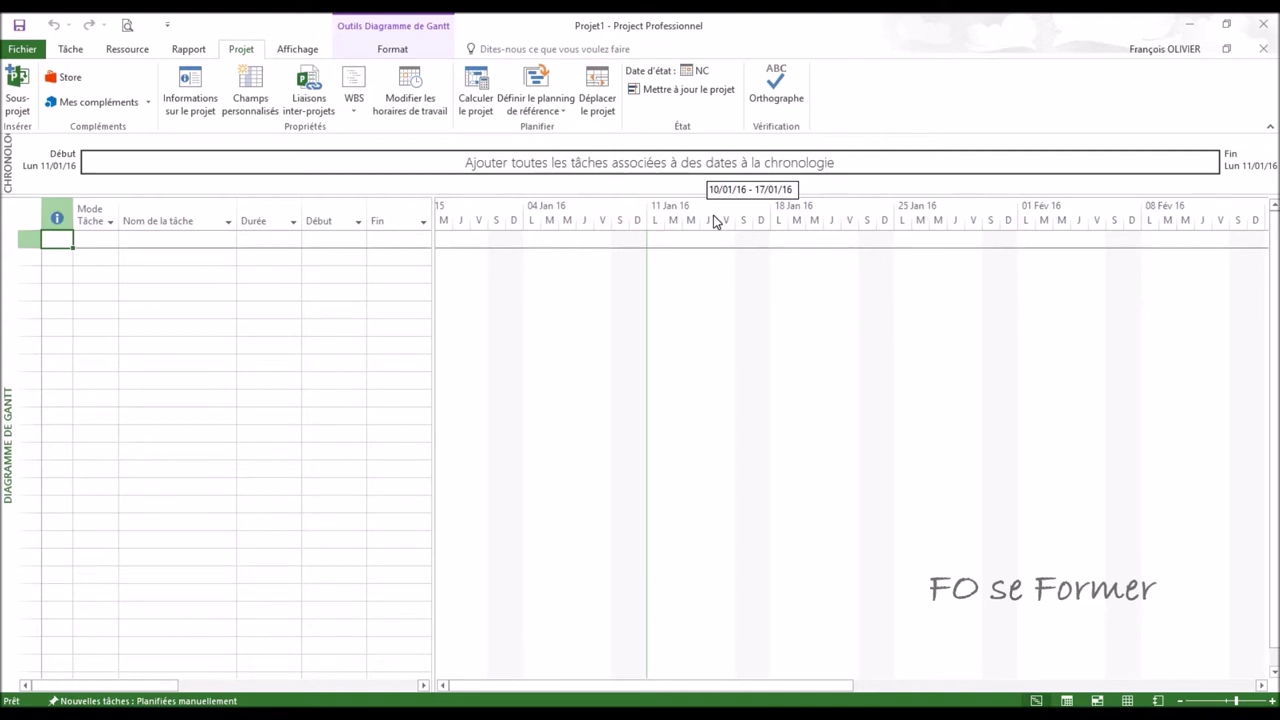
# Step: Open the working time settings from the Gantt timescale and review the available base calendars, exceptions and work weeks
pyautogui.rightClick(555, 220)
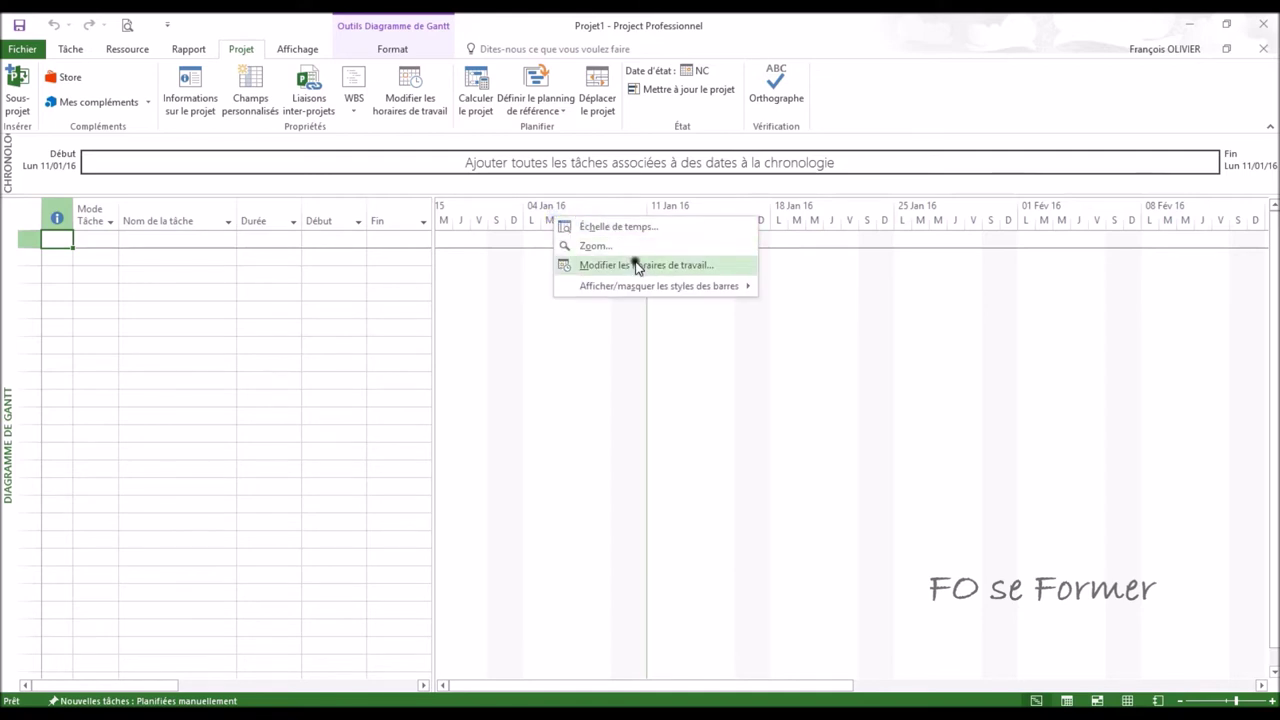
pyautogui.click(636, 265)
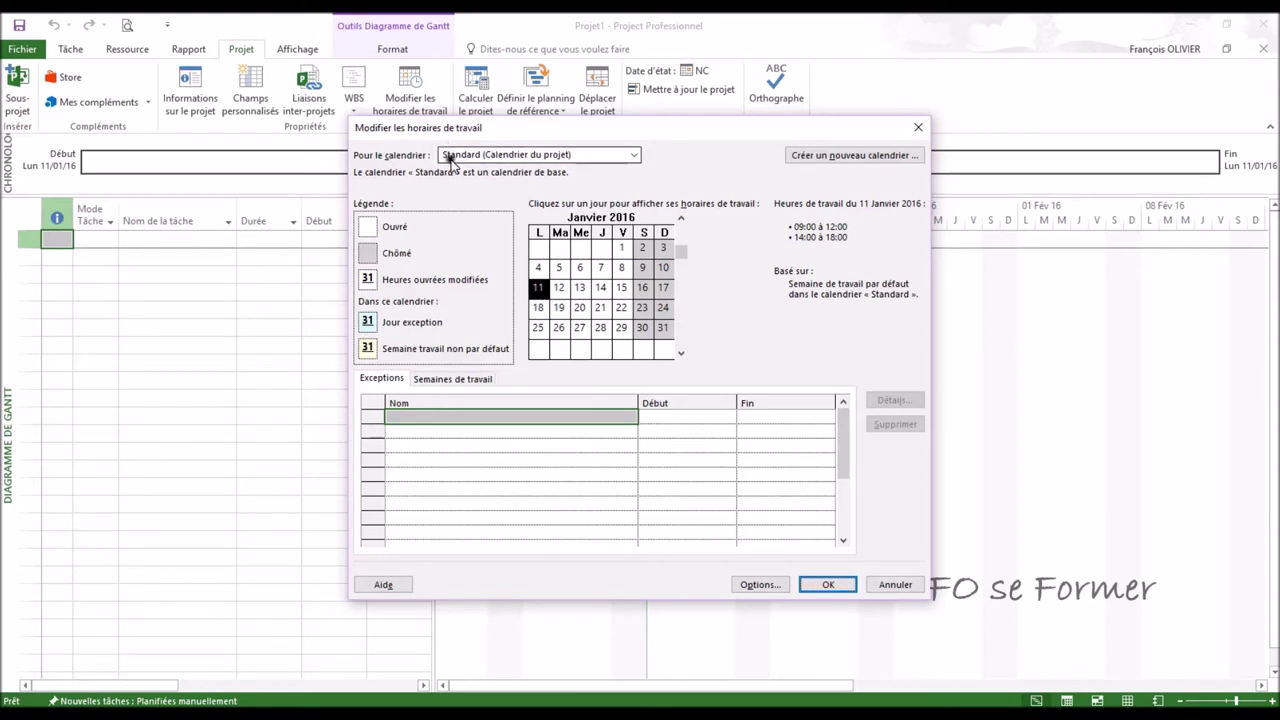
pyautogui.click(636, 155)
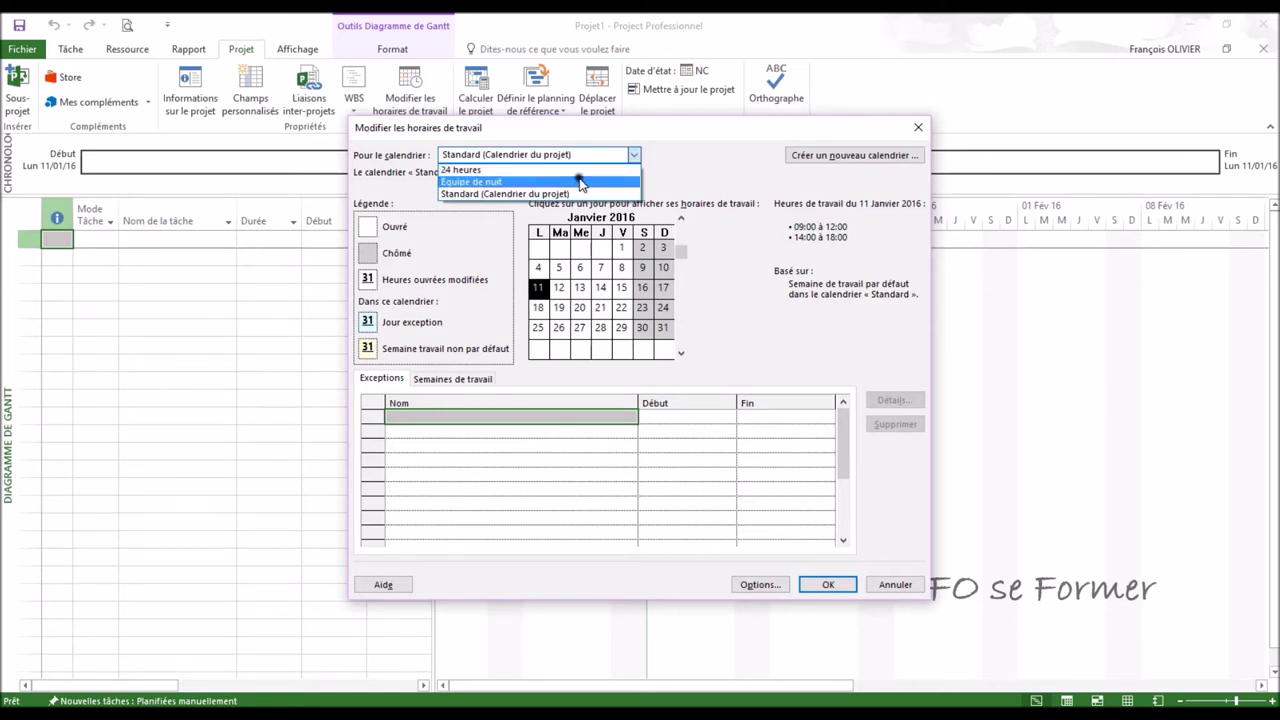
pyautogui.click(698, 178)
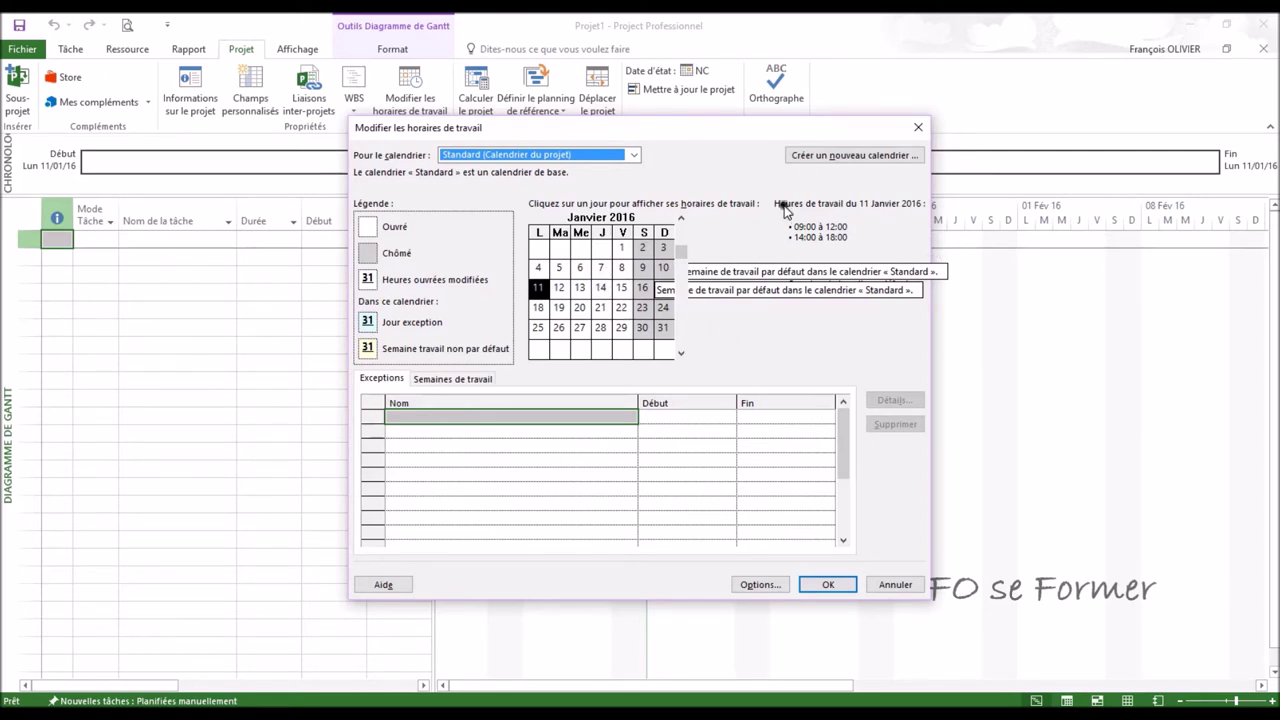
pyautogui.moveTo(755, 140); pyautogui.dragTo(767, 146)
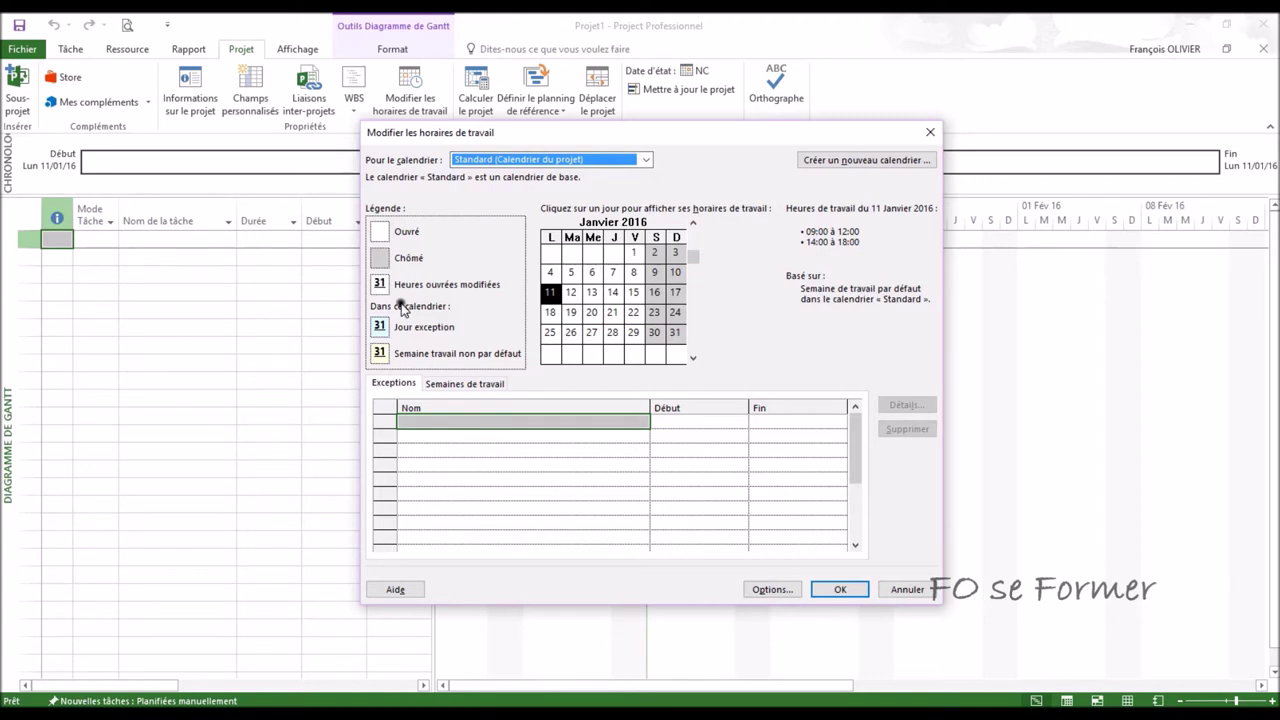
pyautogui.click(457, 384)
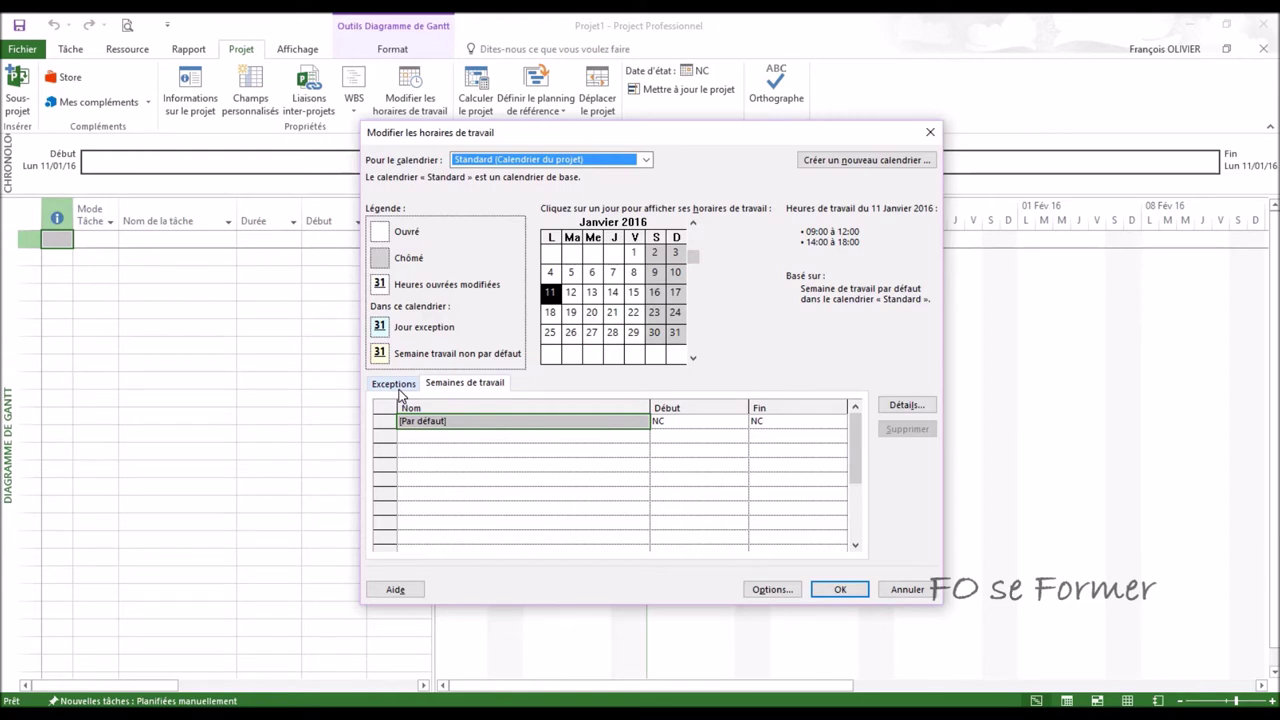
pyautogui.click(396, 387)
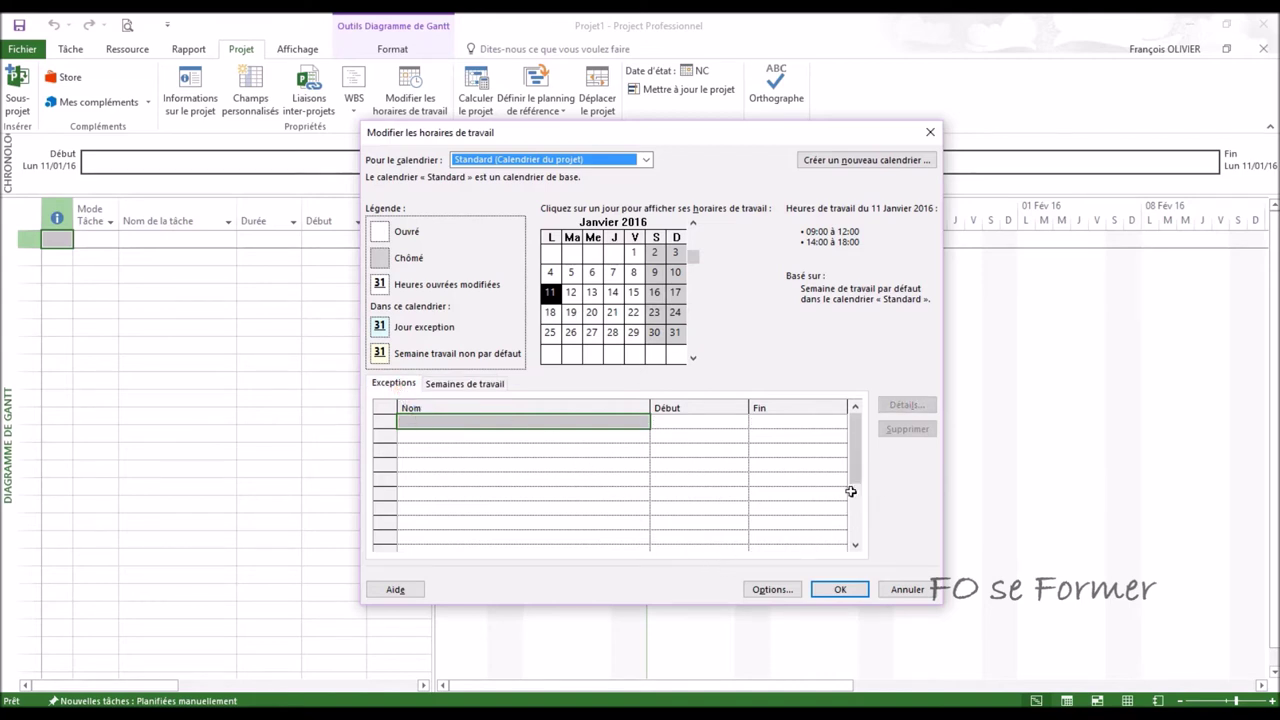
# Step: Review the project's schedule options for week start, default working hours and task planning, leaving them unchanged
pyautogui.click(771, 590)
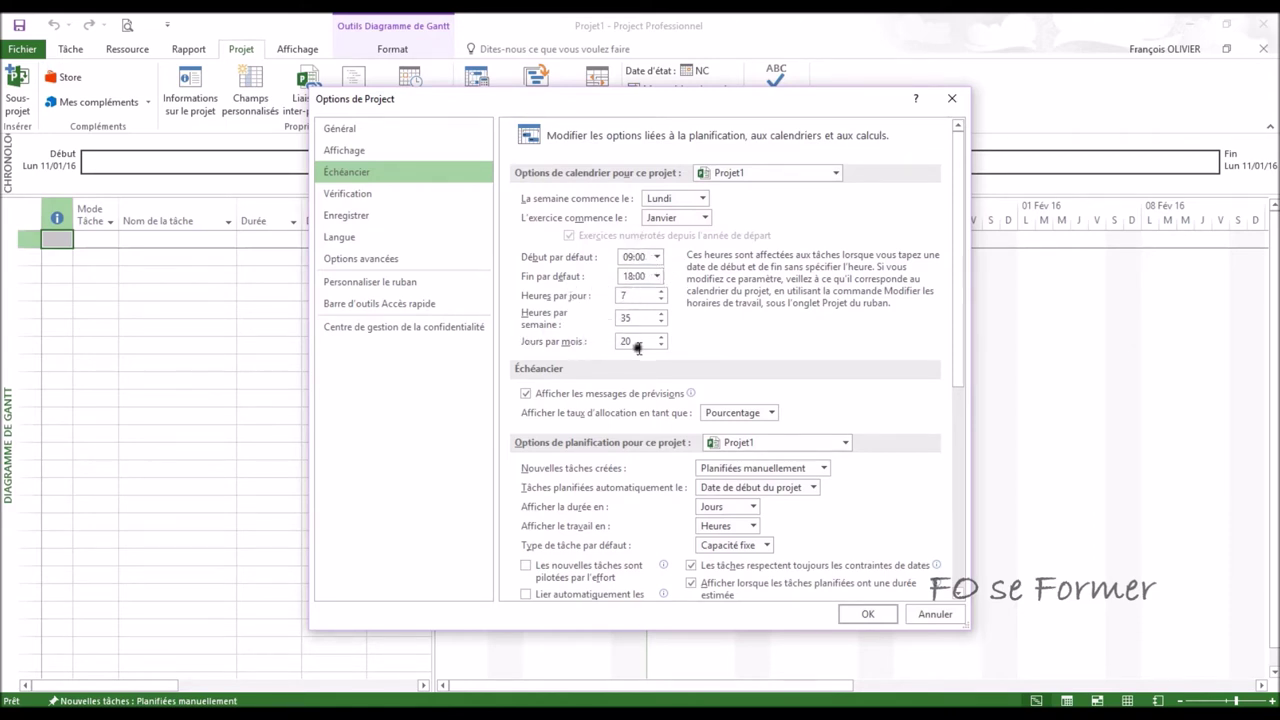
pyautogui.moveTo(957, 334); pyautogui.dragTo(929, 394)
pyautogui.click(930, 617)
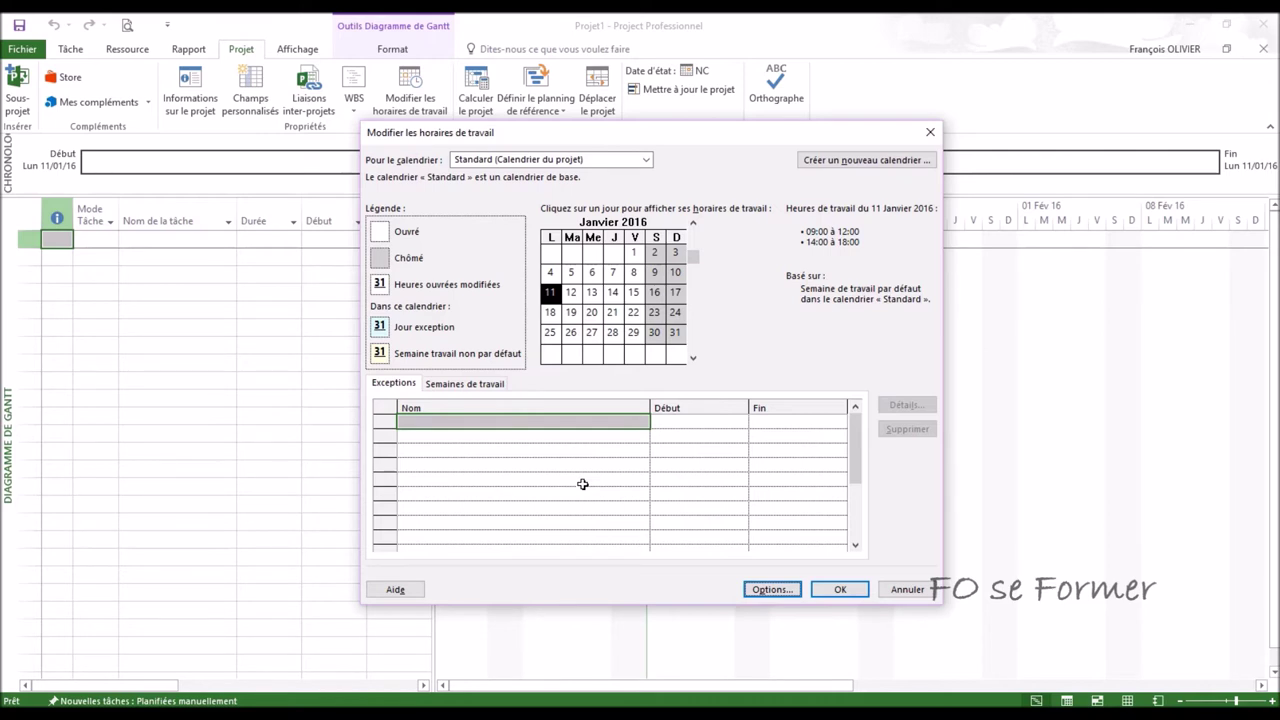
# Step: Add an exception named "Jour de l'An" to the Standard project calendar
pyautogui.click(576, 420)
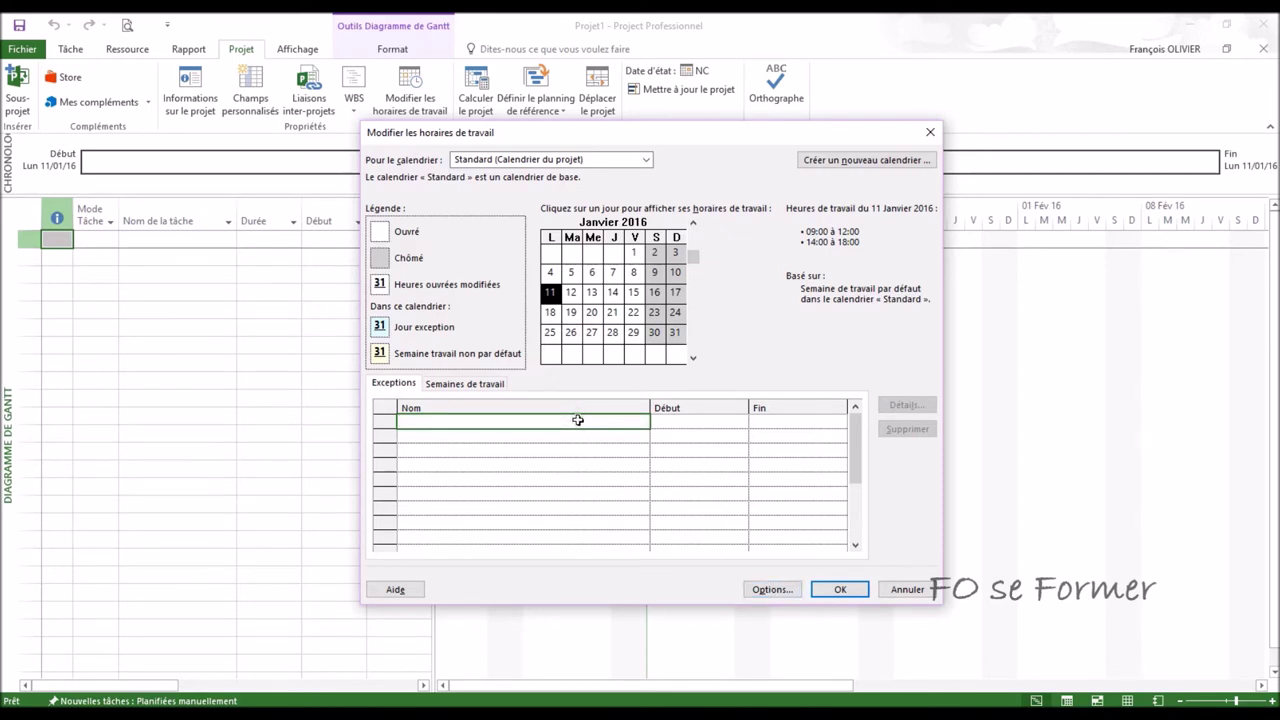
pyautogui.write("Jour de l'An")
pyautogui.press('Return')
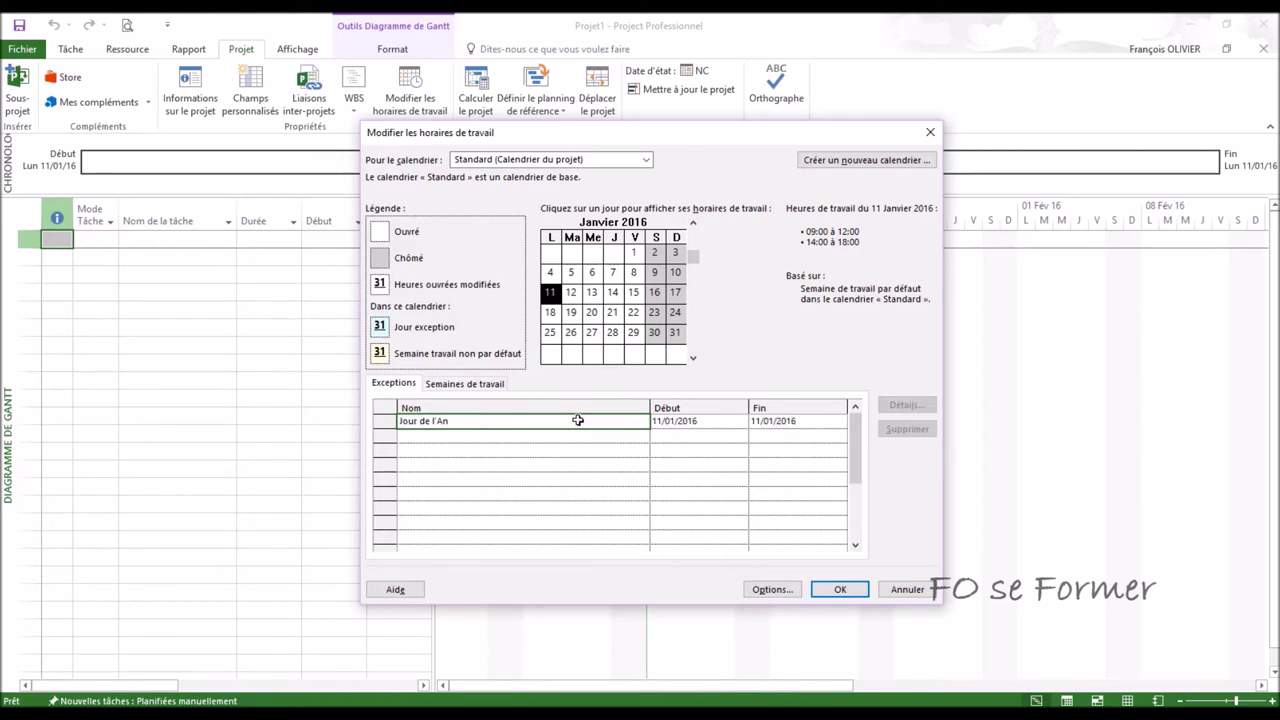
# Step: Set both the start and end dates of the Jour de l'An exception to 01/01/2016
pyautogui.click(665, 421)
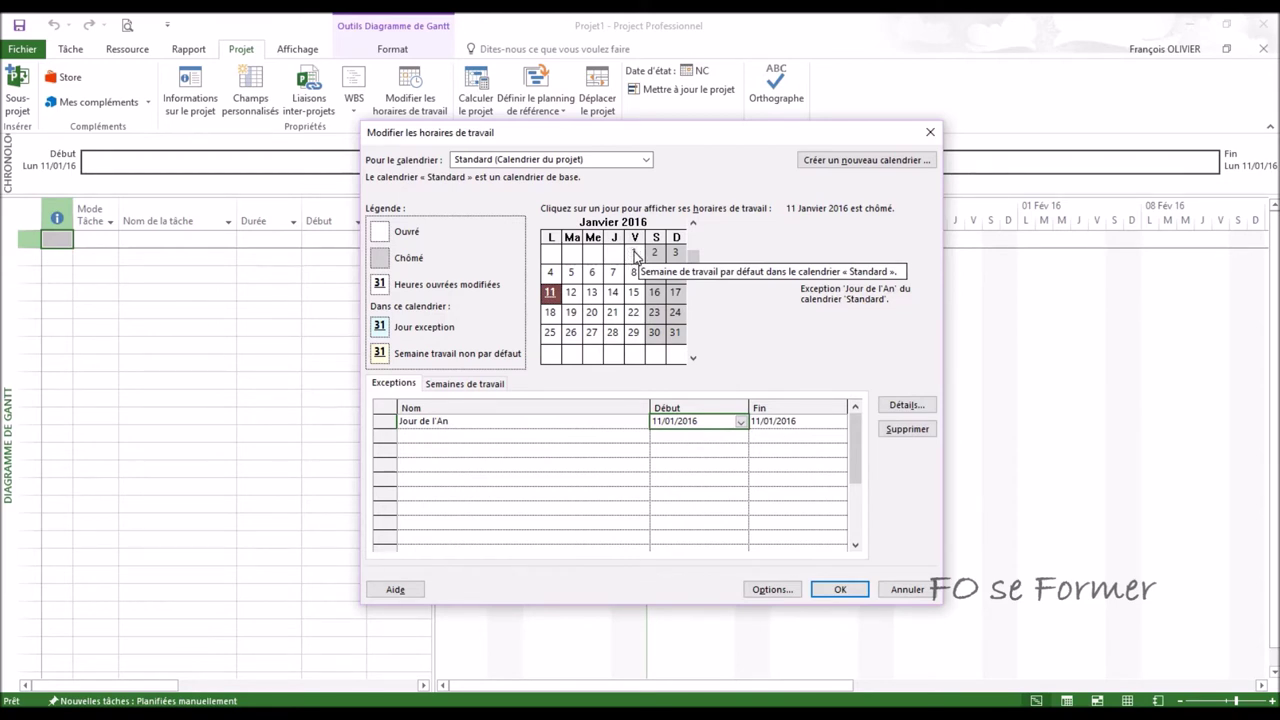
pyautogui.click(635, 255)
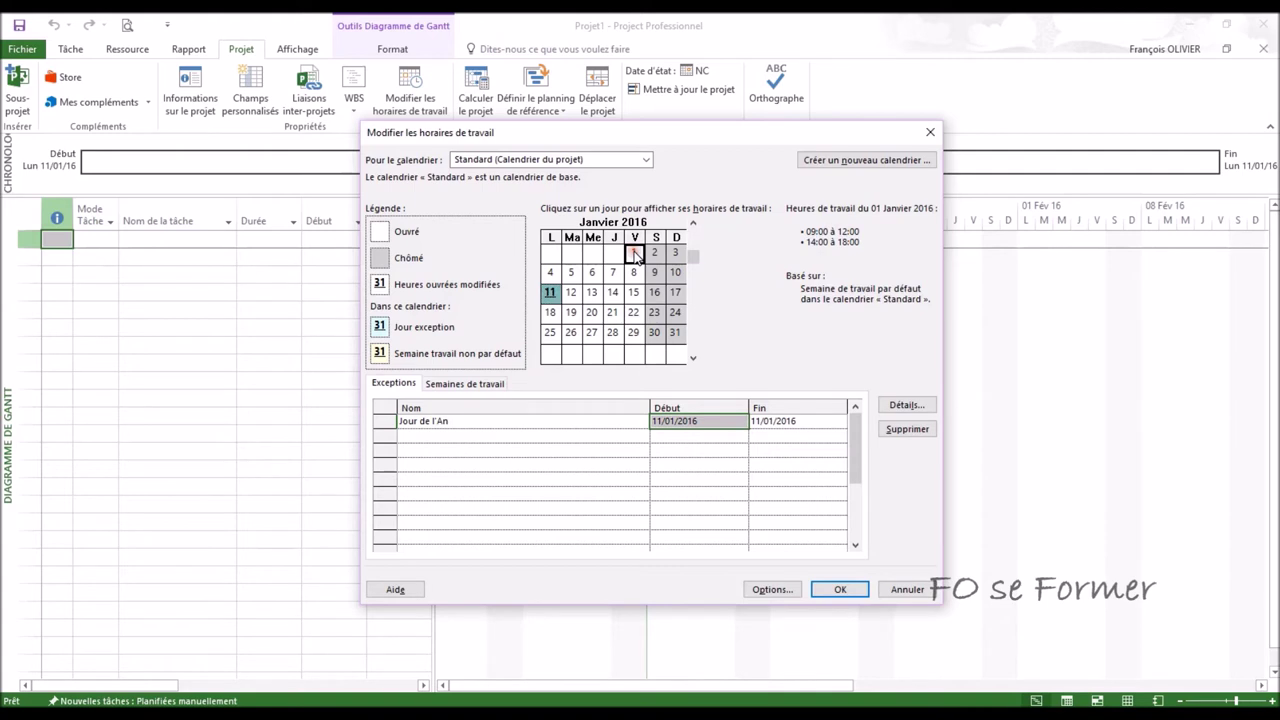
pyautogui.click(734, 427)
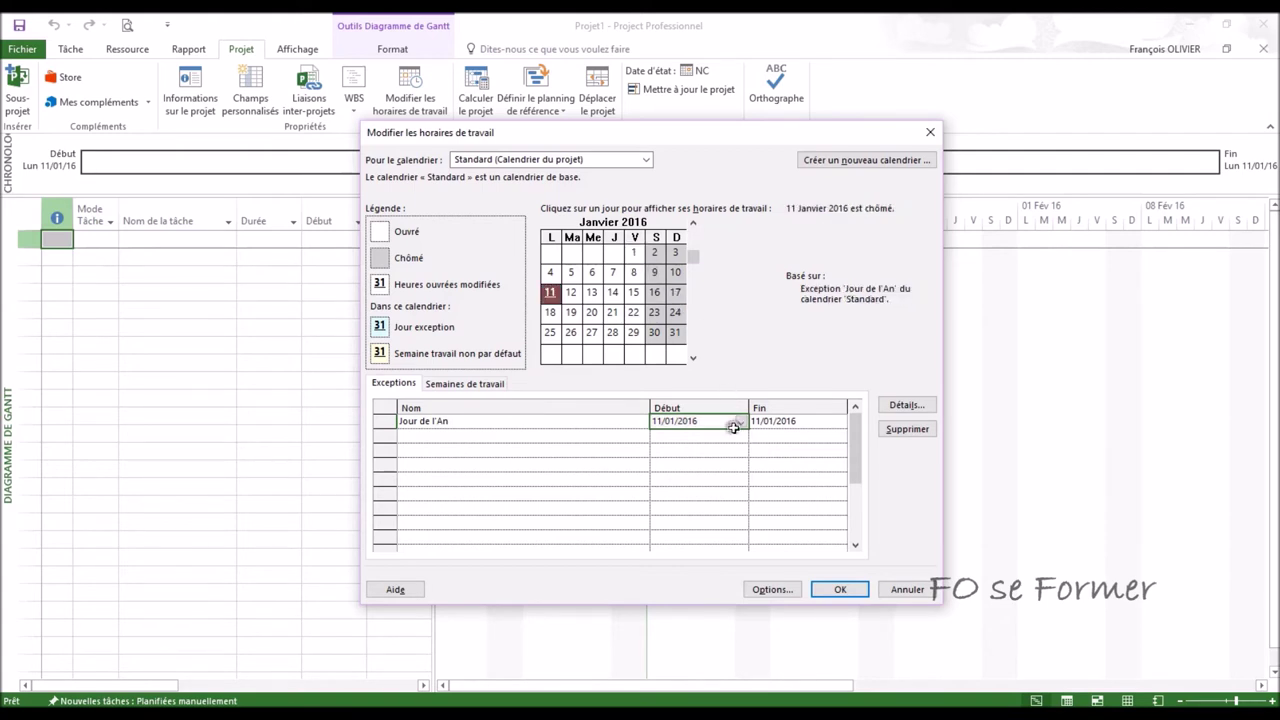
pyautogui.click(734, 427)
pyautogui.click(700, 477)
pyautogui.click(834, 422)
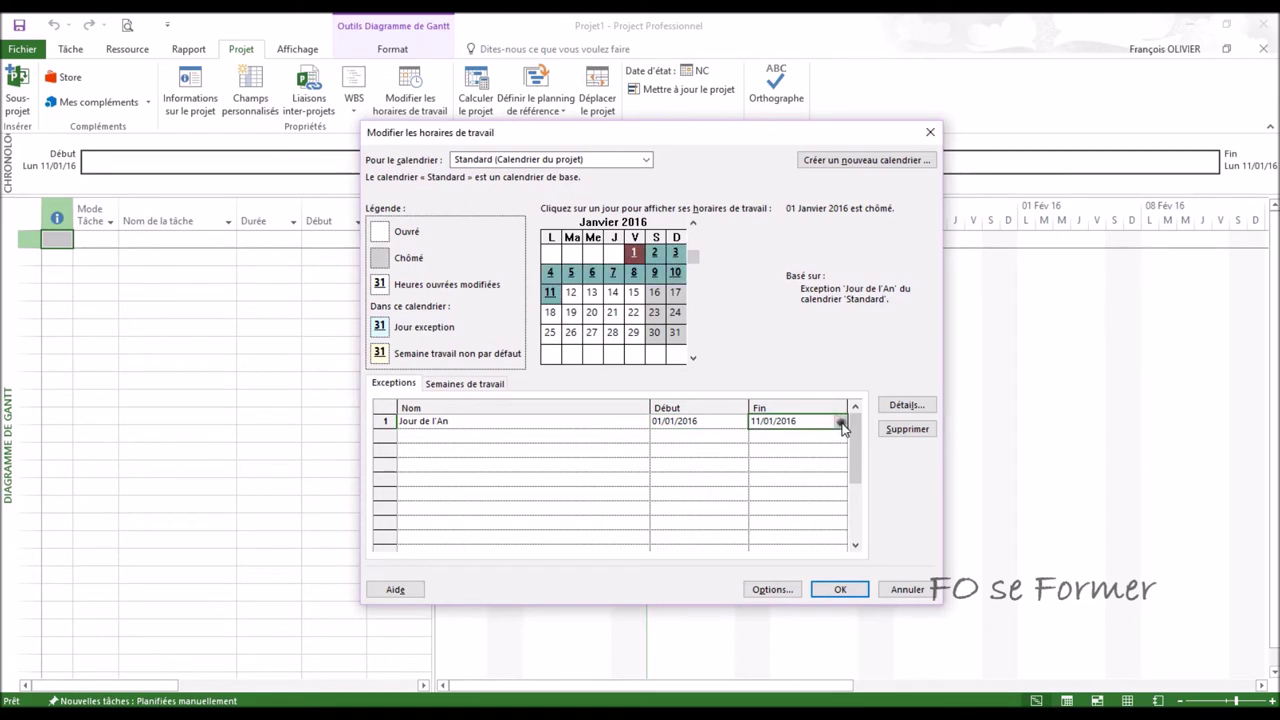
pyautogui.click(842, 424)
pyautogui.click(797, 472)
pyautogui.click(726, 418)
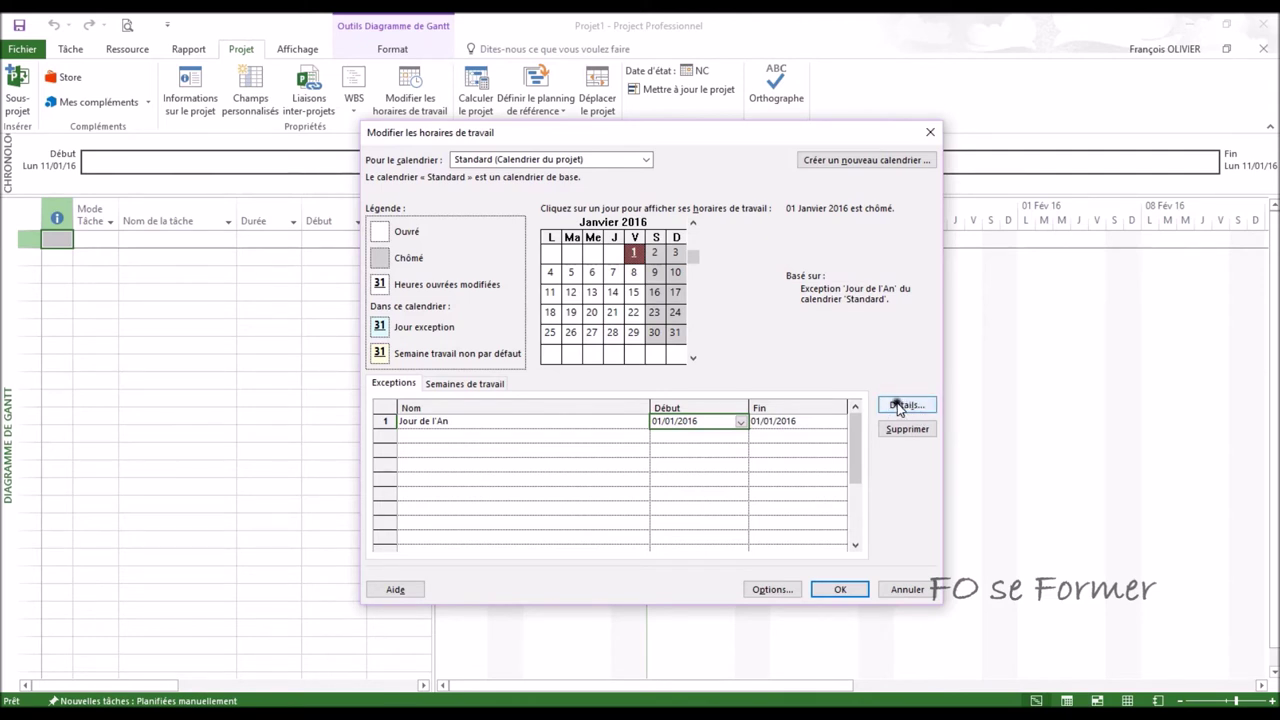
# Step: Make the Jour de l'An exception recur annually on 01 Janvier with an end date of 01/01/2149, and check it in the January 2016 calendar
pyautogui.click(905, 406)
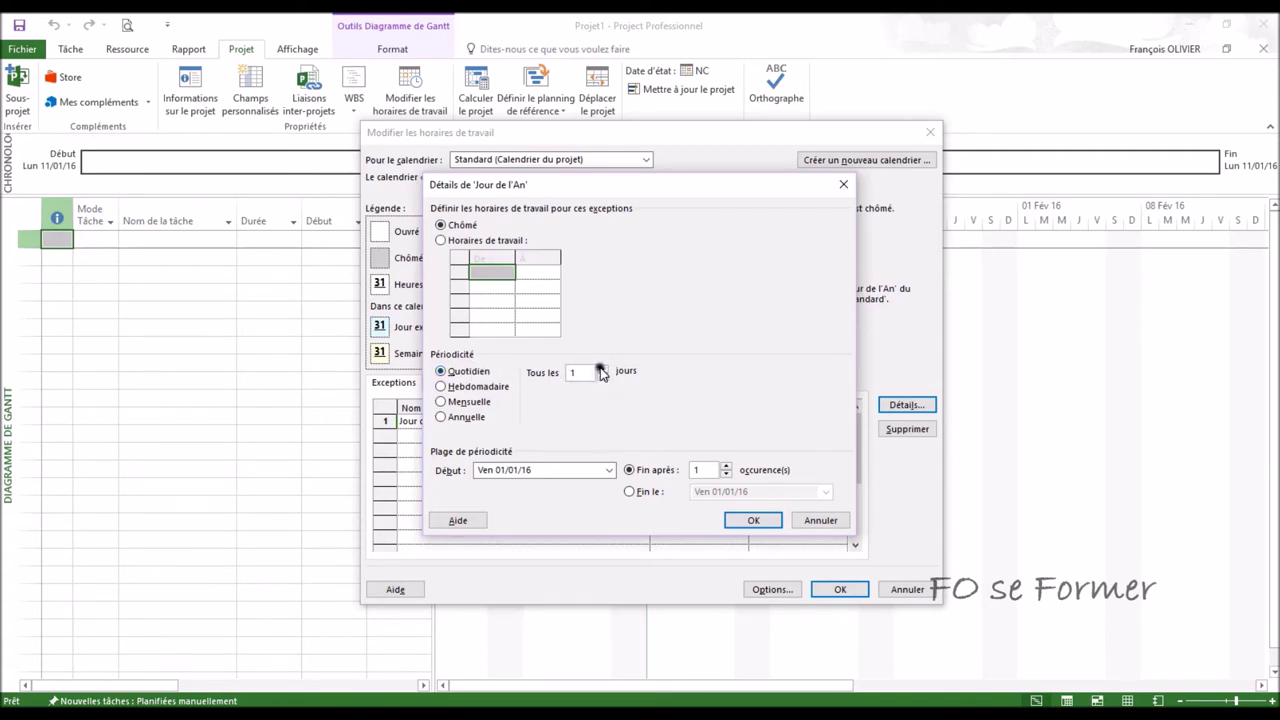
pyautogui.click(442, 386)
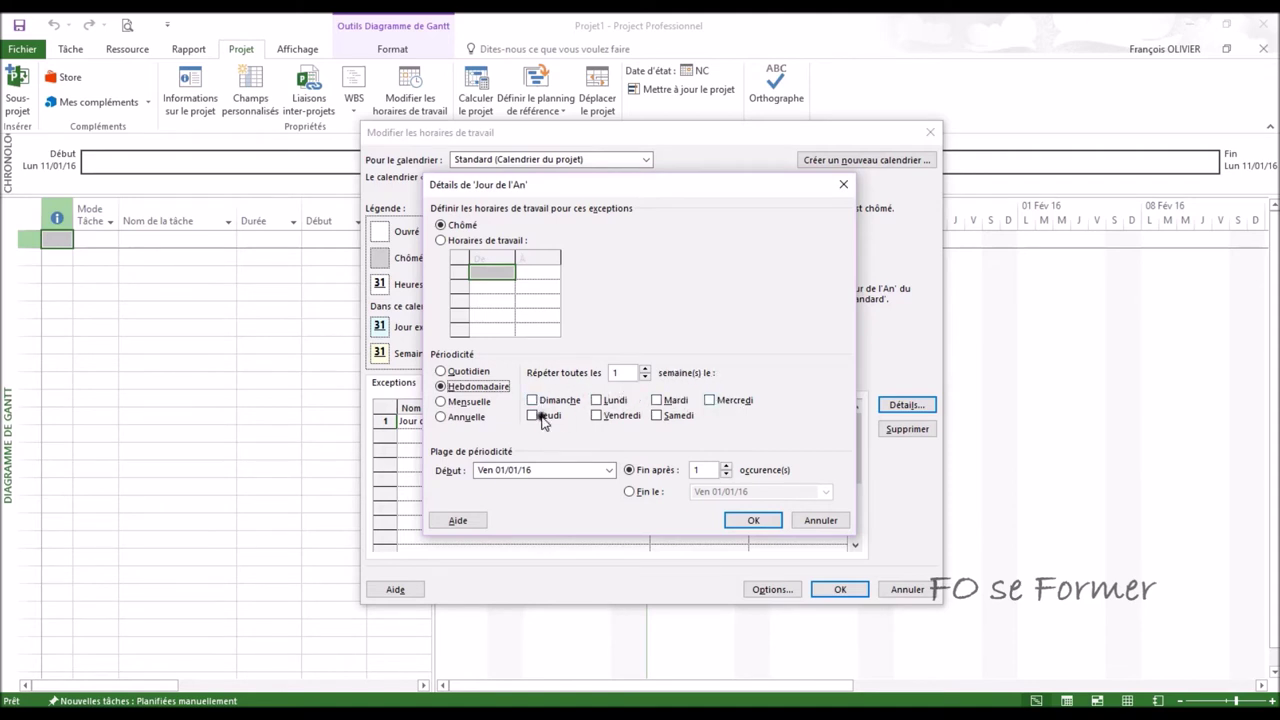
pyautogui.click(465, 403)
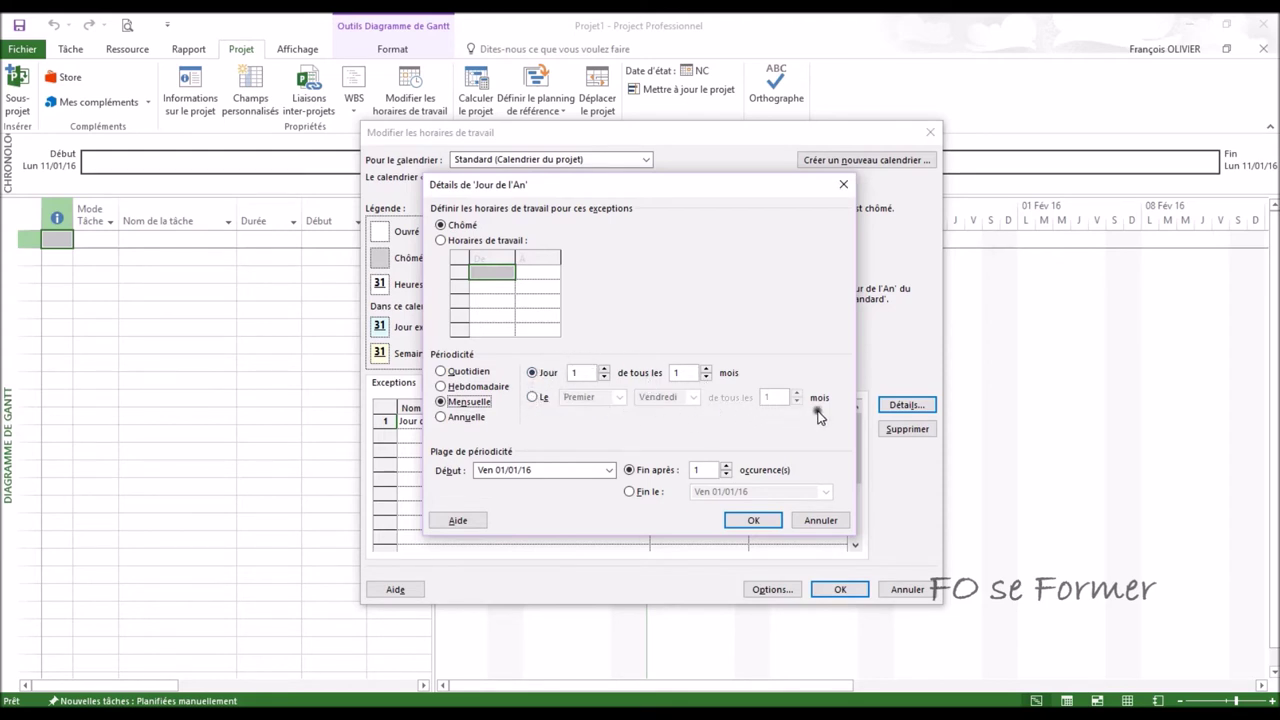
pyautogui.click(463, 418)
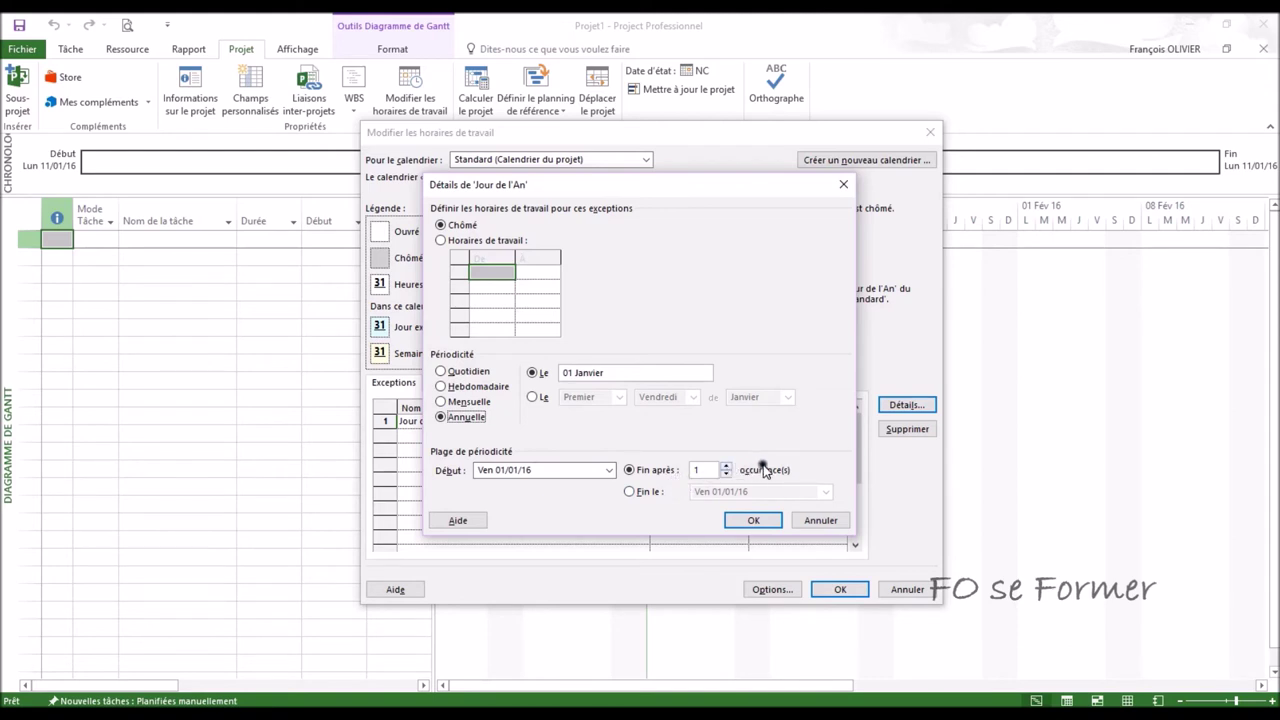
pyautogui.click(659, 493)
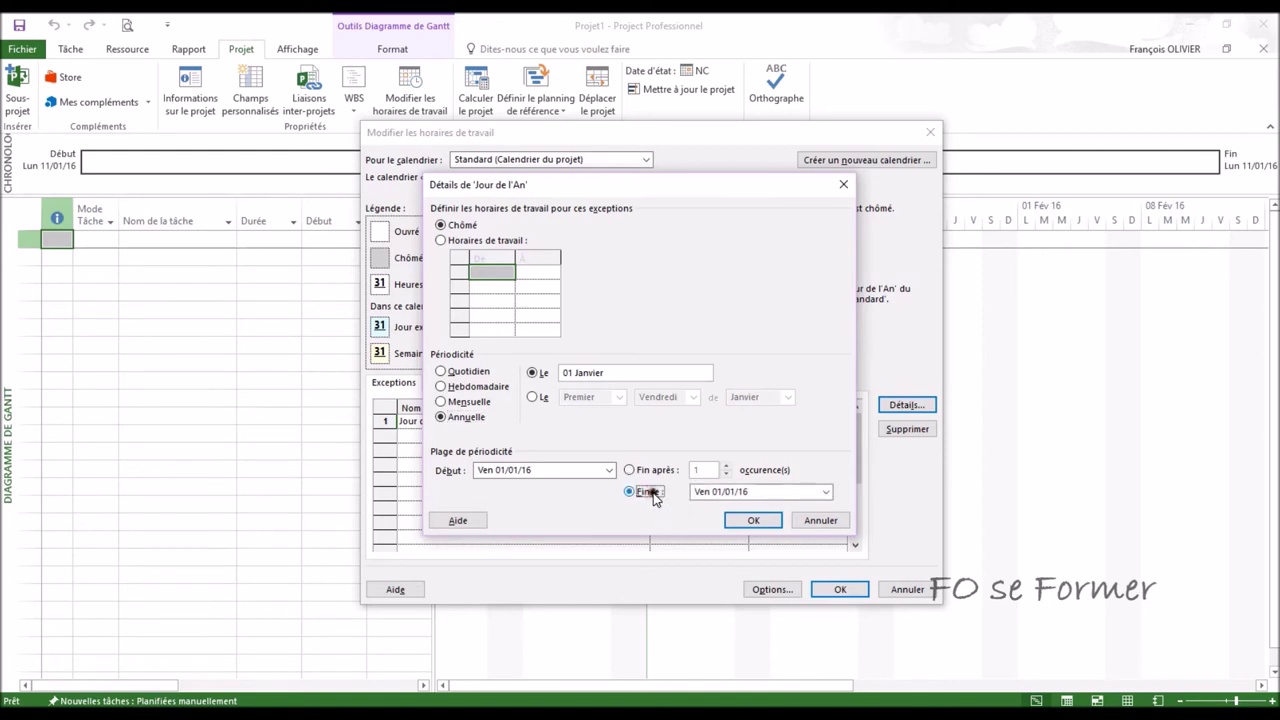
pyautogui.click(752, 491)
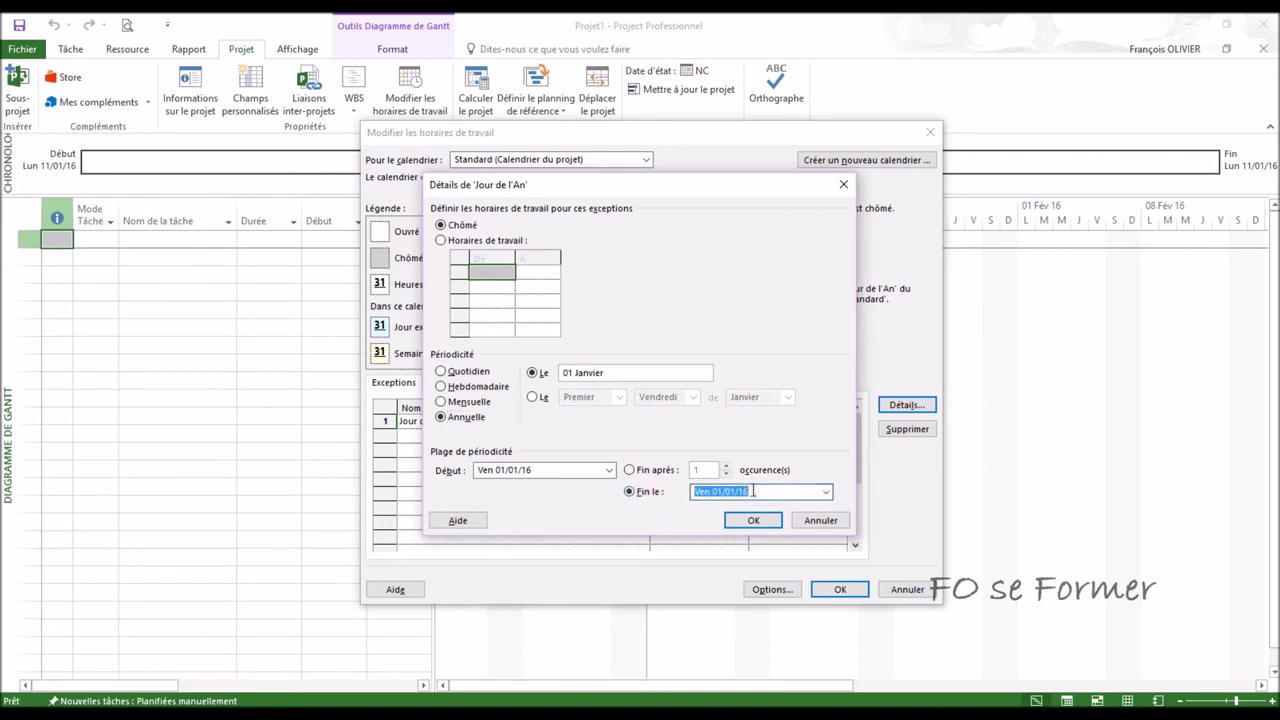
pyautogui.write('01/01/2149')
pyautogui.click(755, 520)
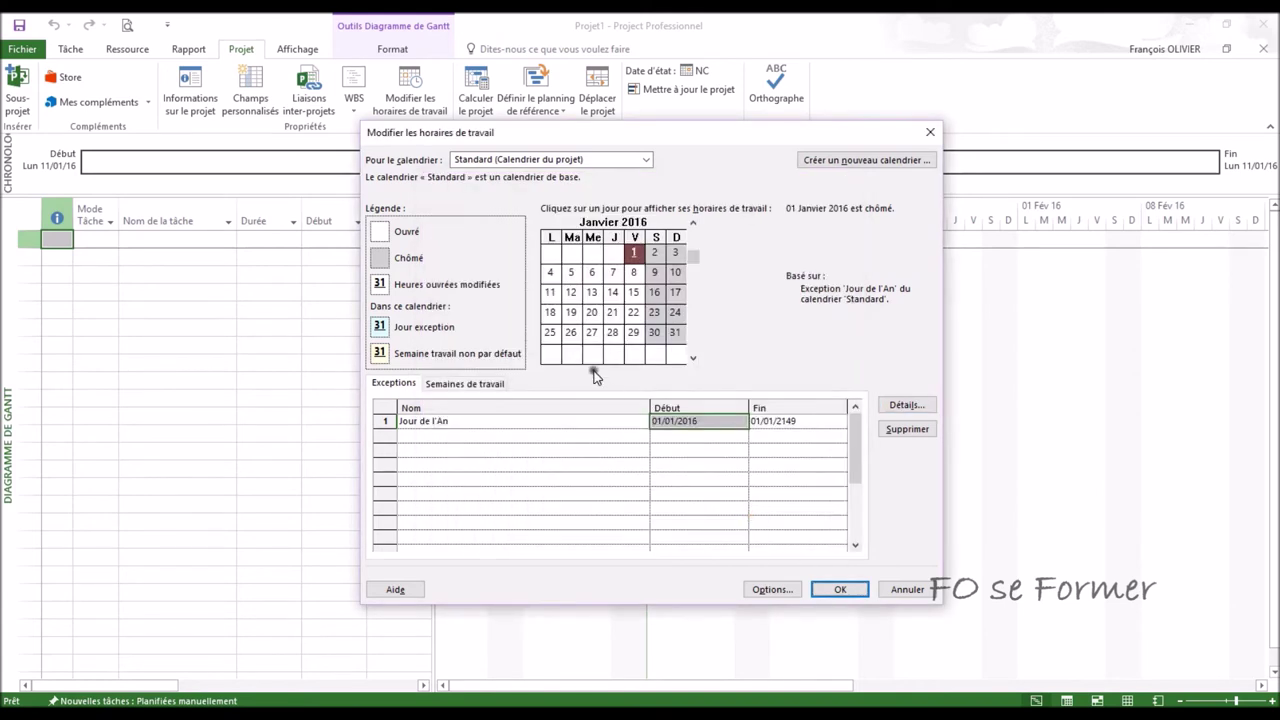
pyautogui.click(550, 296)
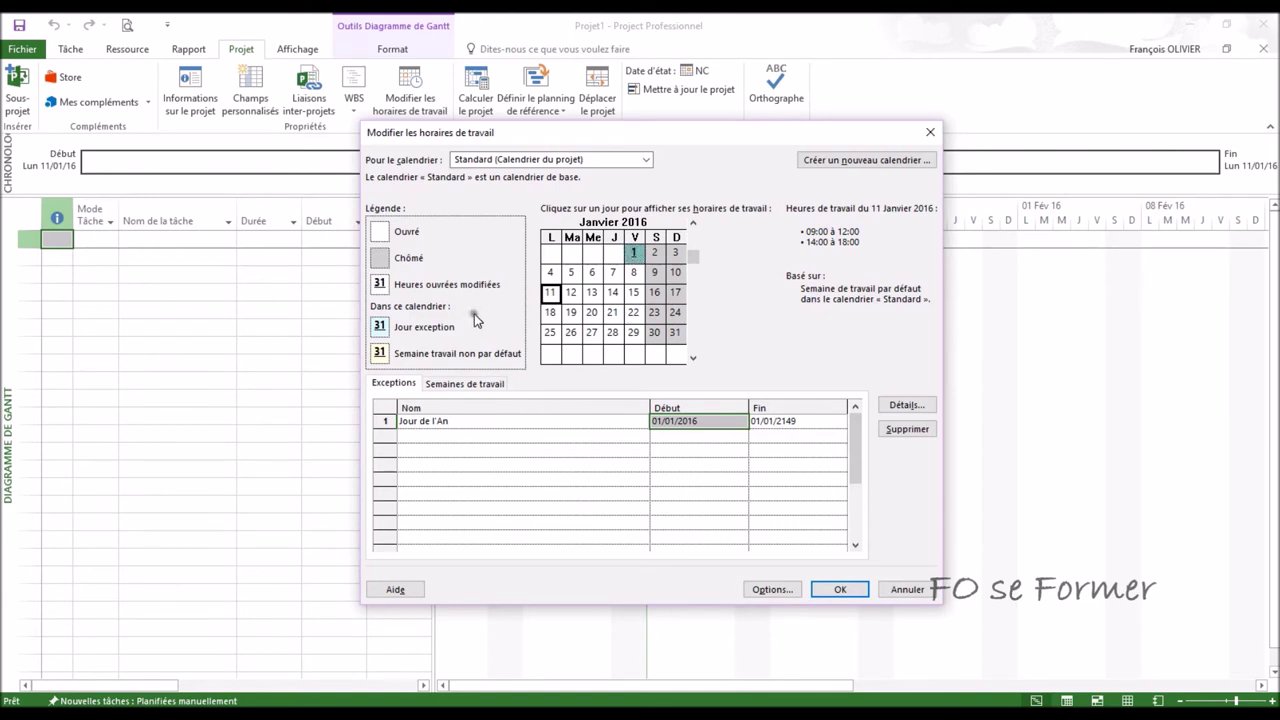
# Step: Add a second exception named "Pâque 2016" to the Standard calendar
pyautogui.click(443, 436)
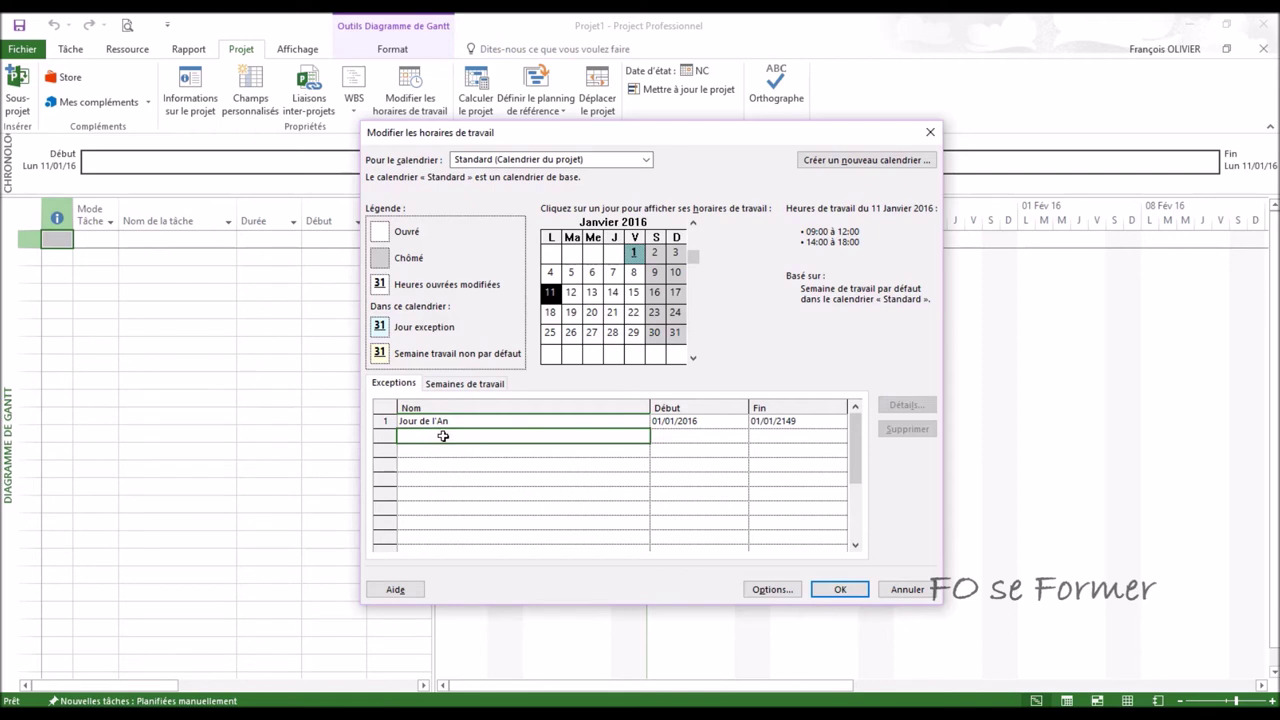
pyautogui.write('Pâque 20')
pyautogui.press('Return')
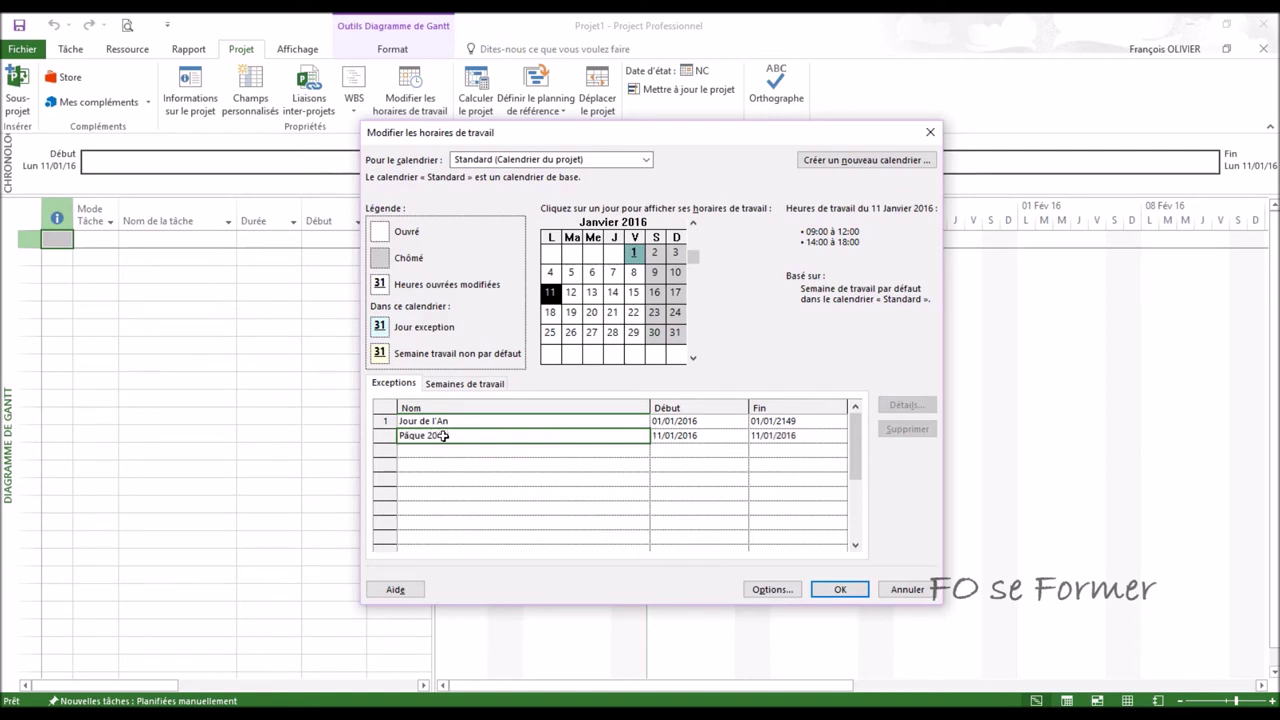
pyautogui.press('Tab')
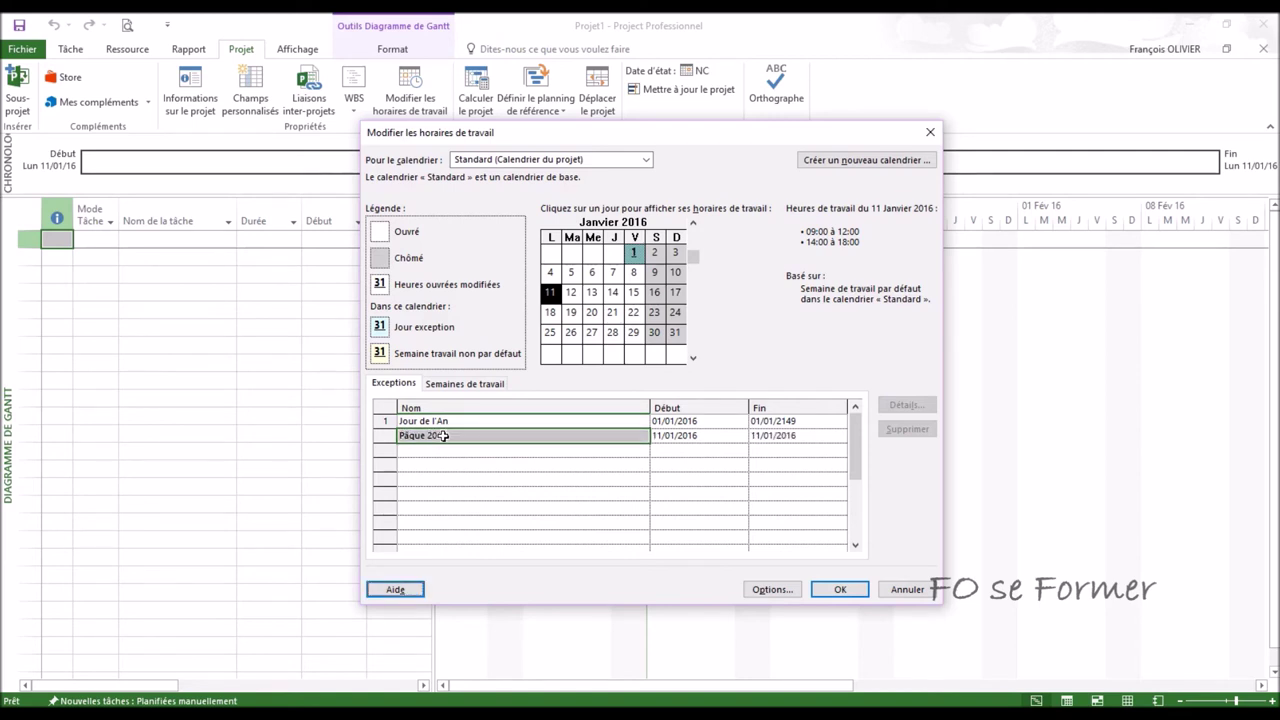
# Step: Set the Pâque 2016 exception to the single day 28/03/2016 and keep its default non-working recurrence details
pyautogui.click(695, 438)
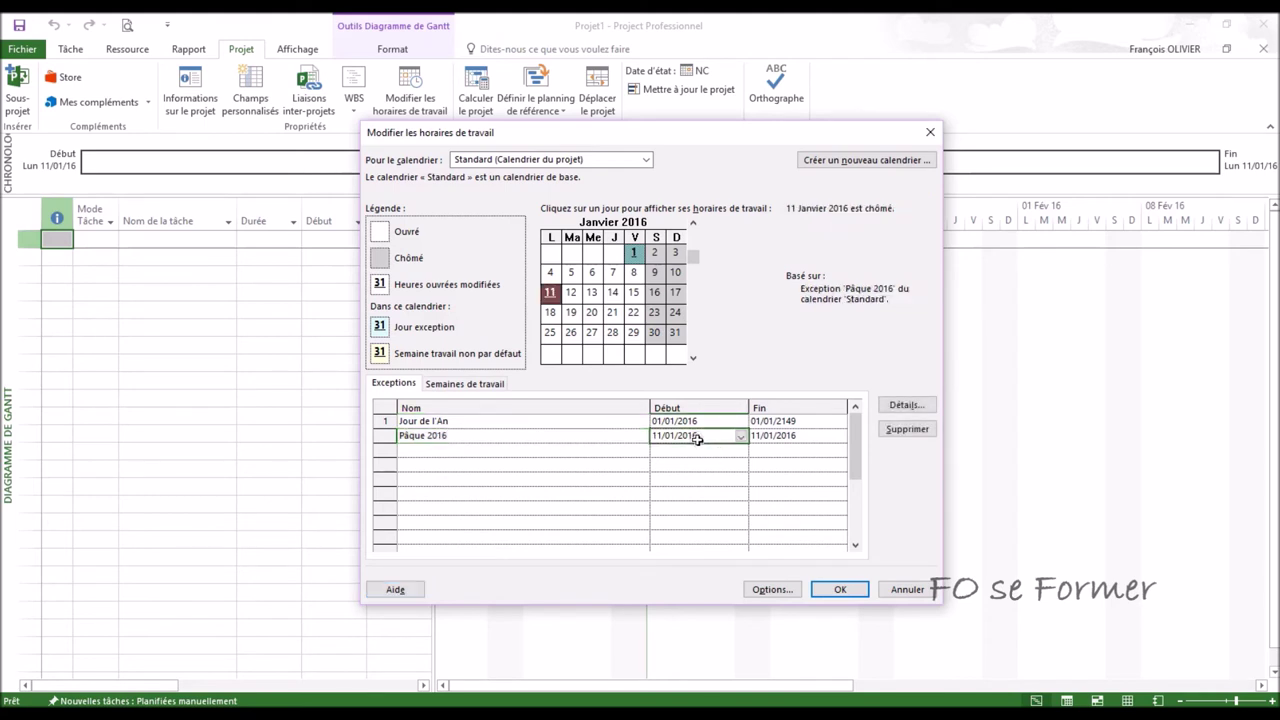
pyautogui.click(637, 427)
pyautogui.click(698, 437)
pyautogui.click(700, 438)
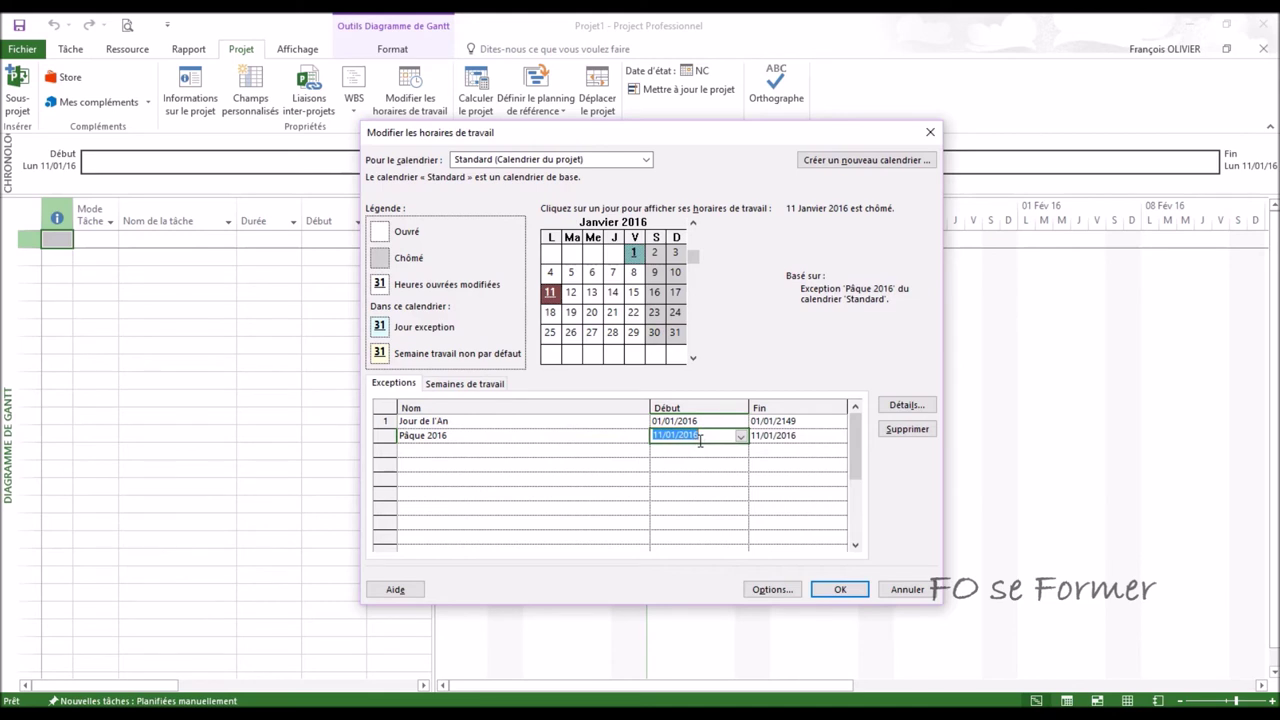
pyautogui.write('28/03/2016')
pyautogui.click(795, 436)
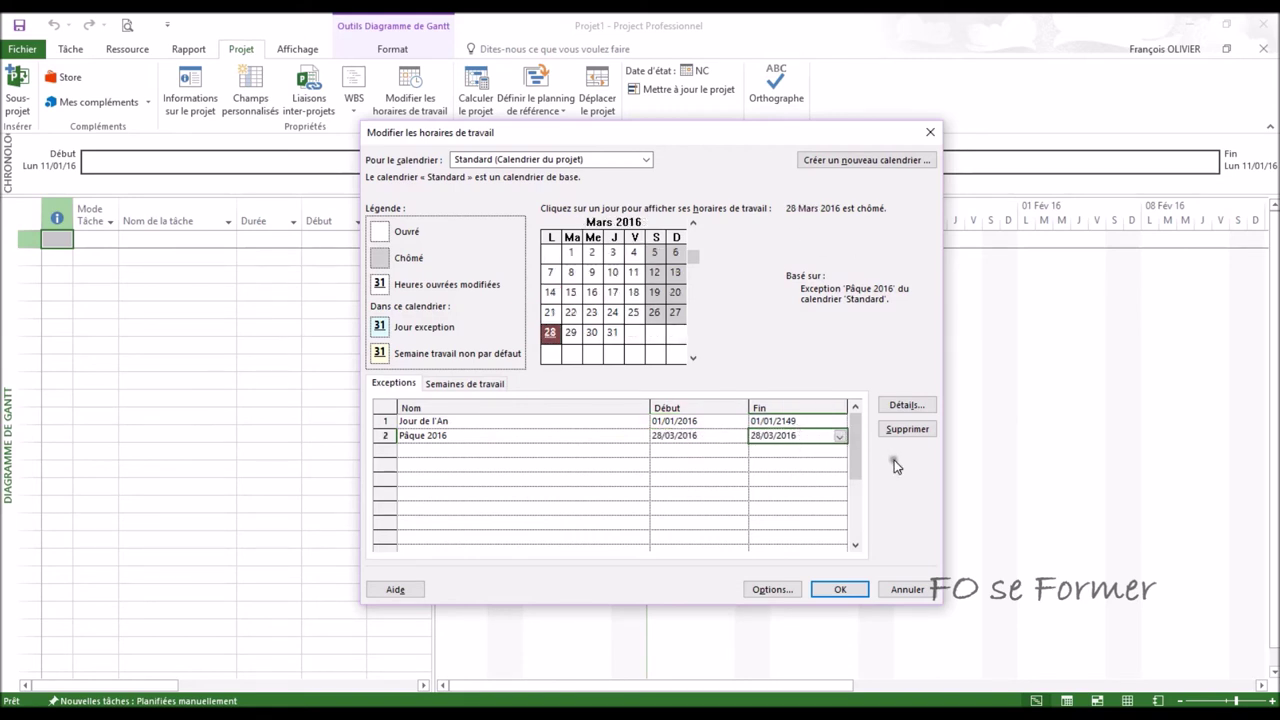
pyautogui.click(907, 405)
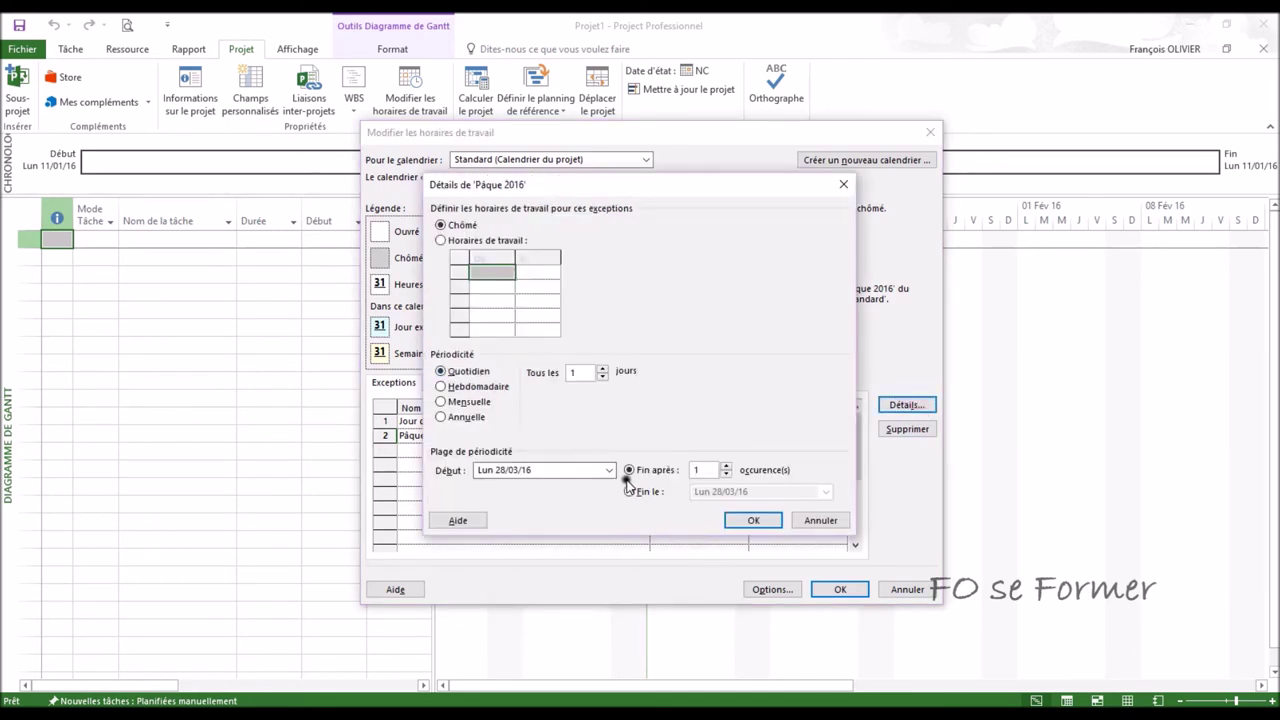
pyautogui.click(765, 520)
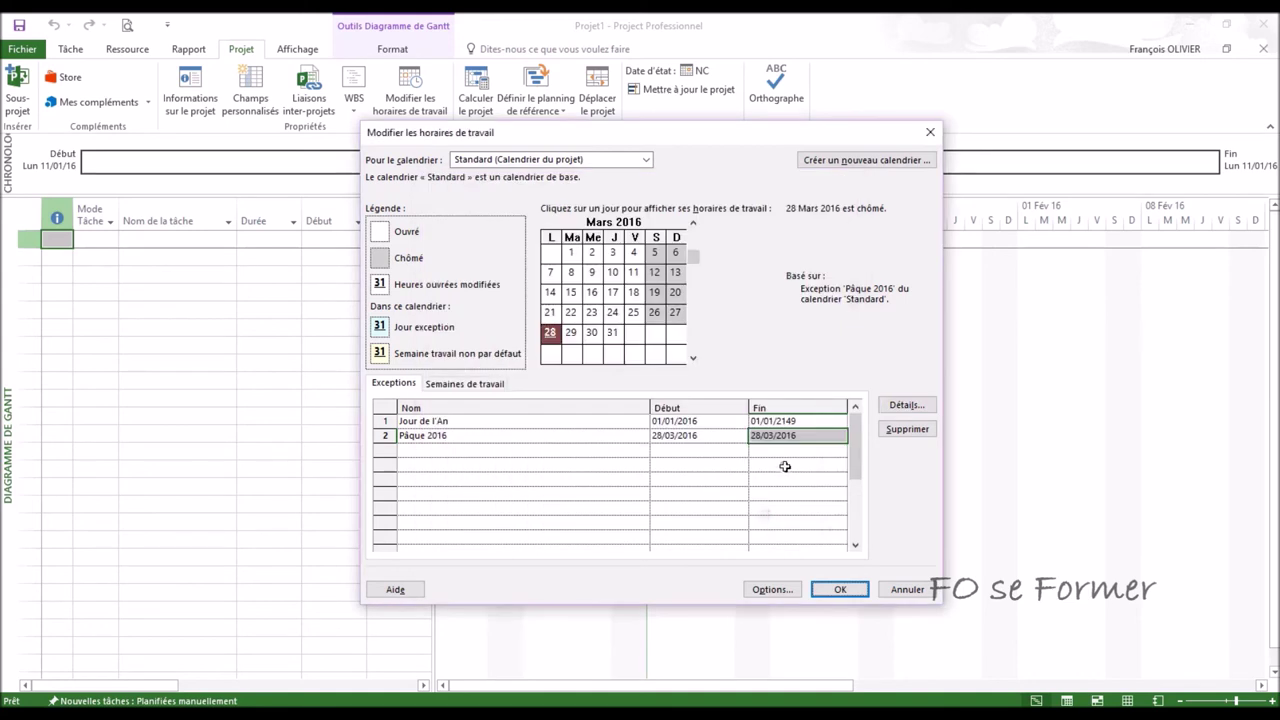
# Step: Add a third exception named "1er Mai" dated 01/05/2016 to the Standard calendar
pyautogui.click(422, 449)
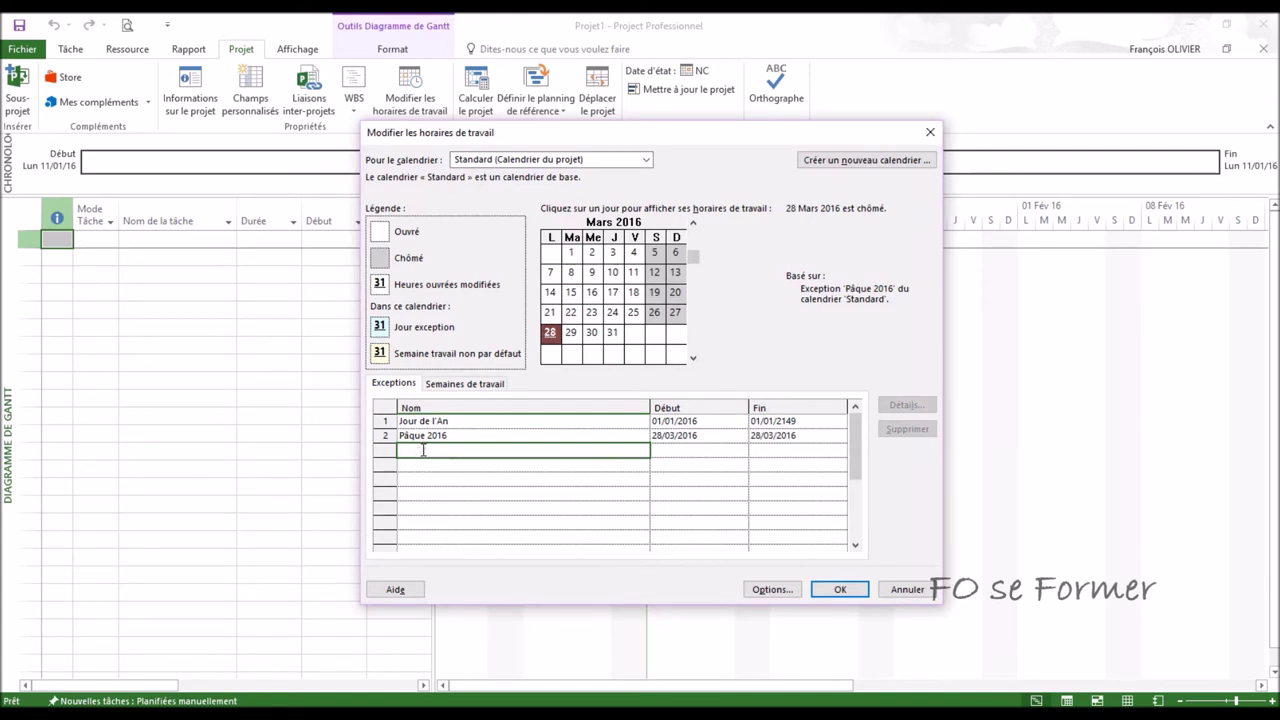
pyautogui.write('1er Mai')
pyautogui.press('Return')
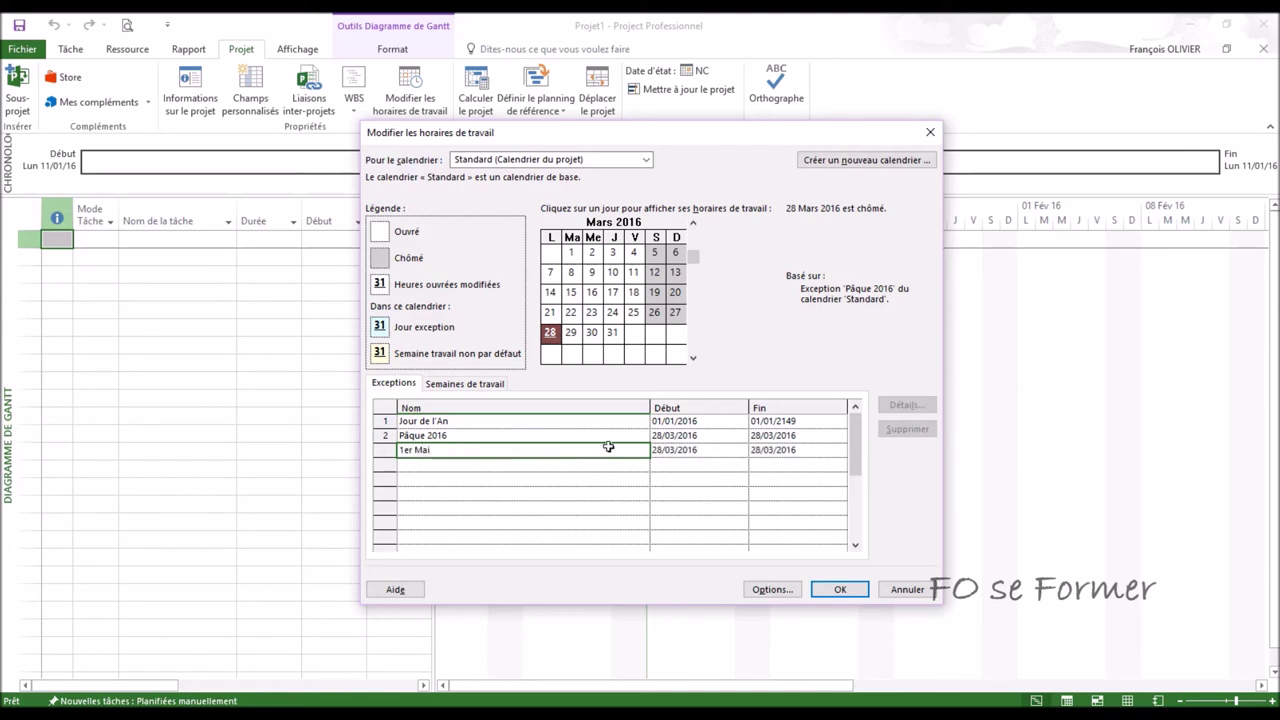
pyautogui.click(682, 450)
pyautogui.write('01/05')
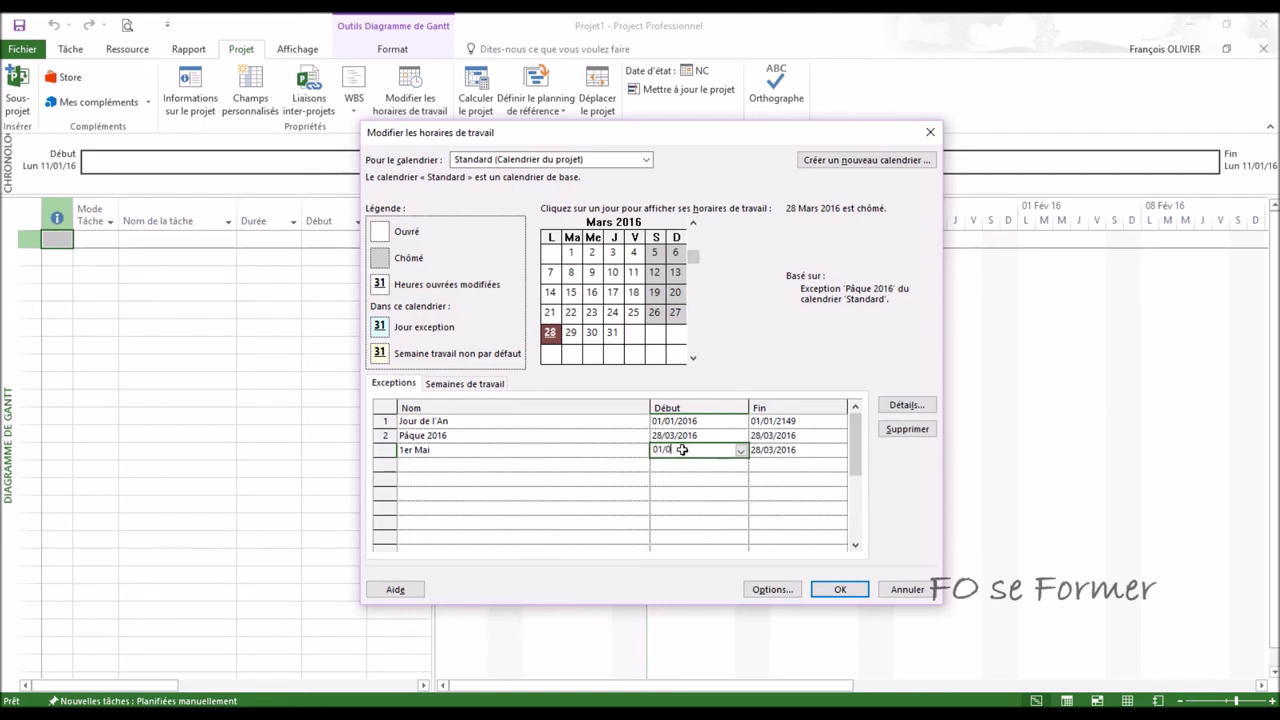
pyautogui.write('/2016')
pyautogui.click(768, 449)
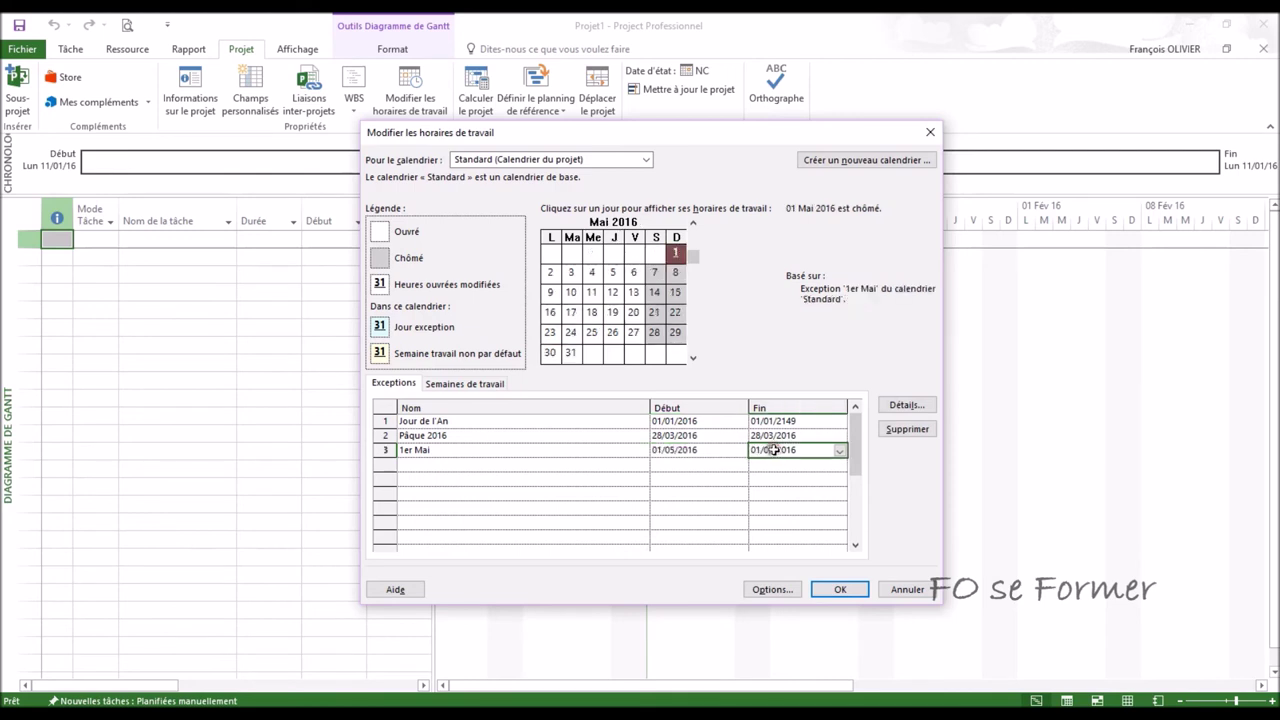
# Step: Make the 1er Mai exception recur annually on 01 Mai until 01/05/2149, and save the working time changes
pyautogui.click(909, 405)
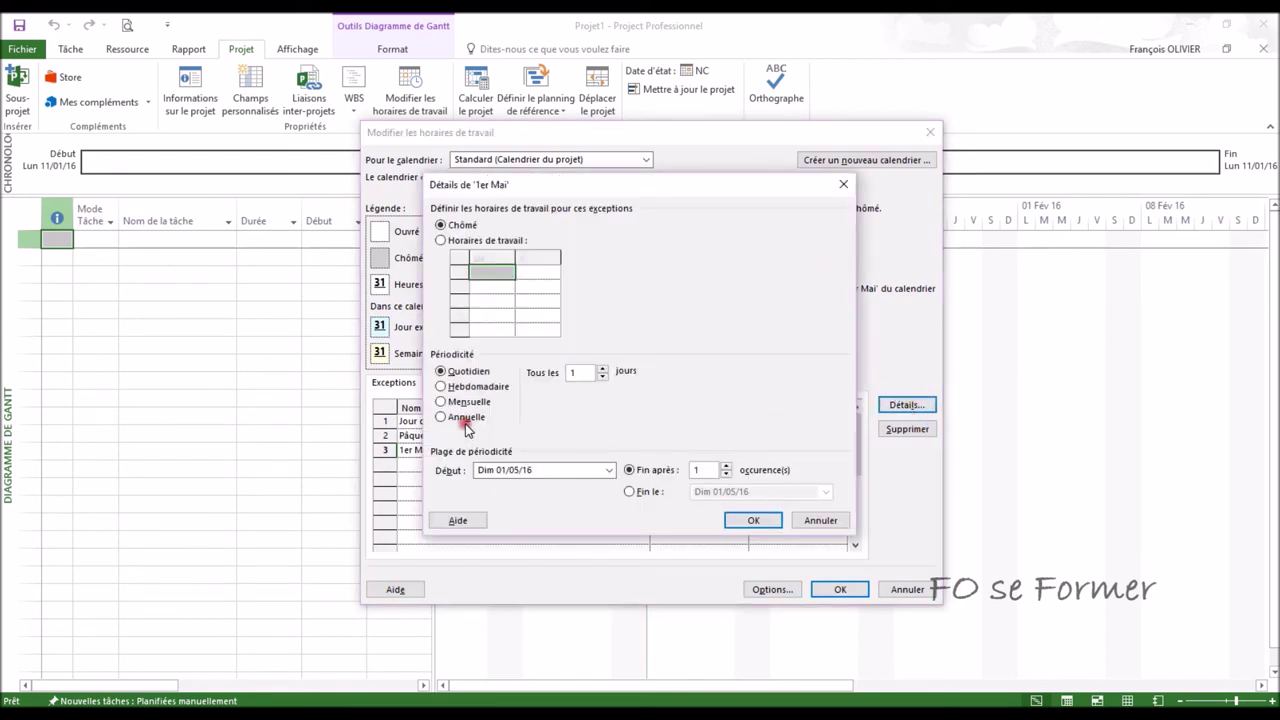
pyautogui.click(466, 418)
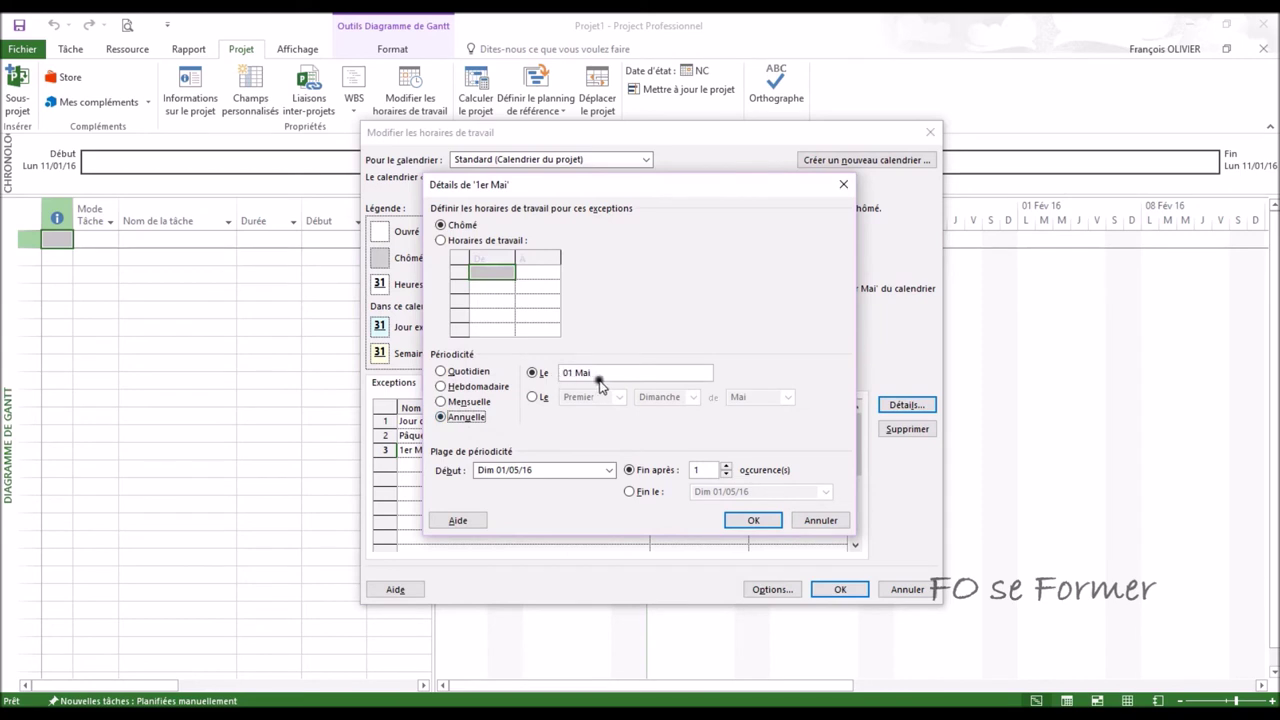
pyautogui.click(629, 492)
pyautogui.click(762, 489)
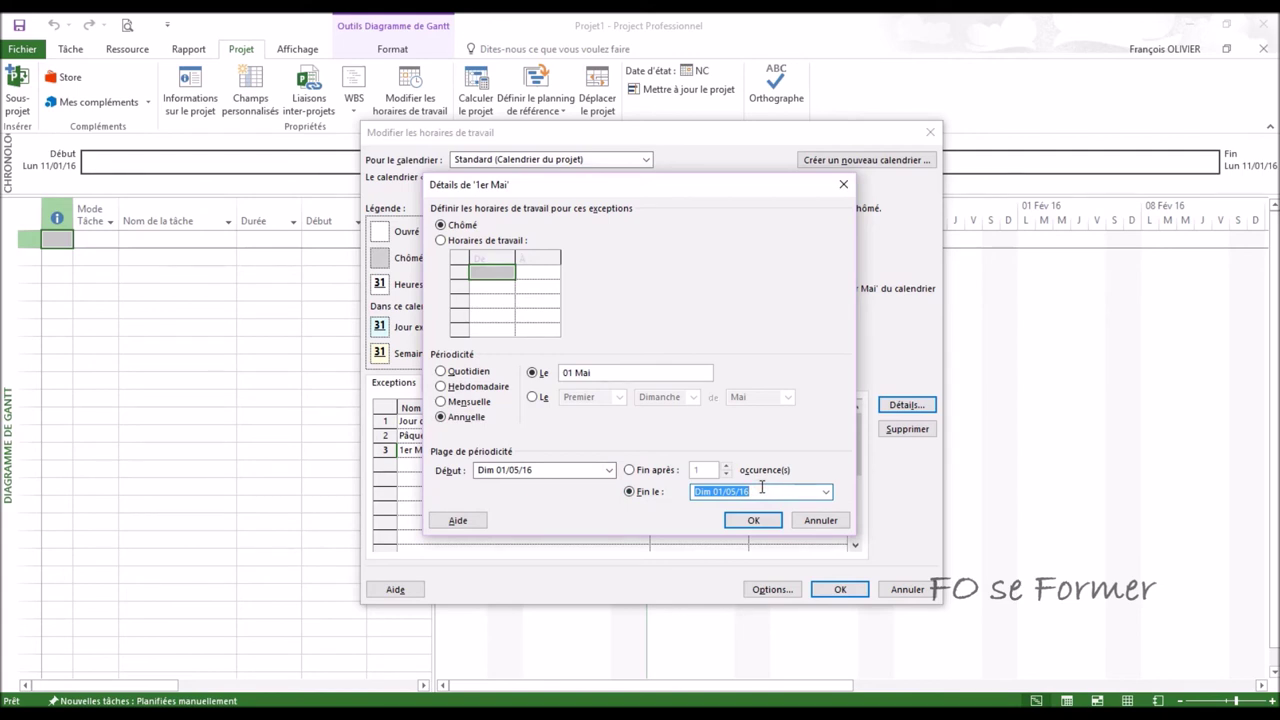
pyautogui.write('01/05/2149')
pyautogui.click(751, 519)
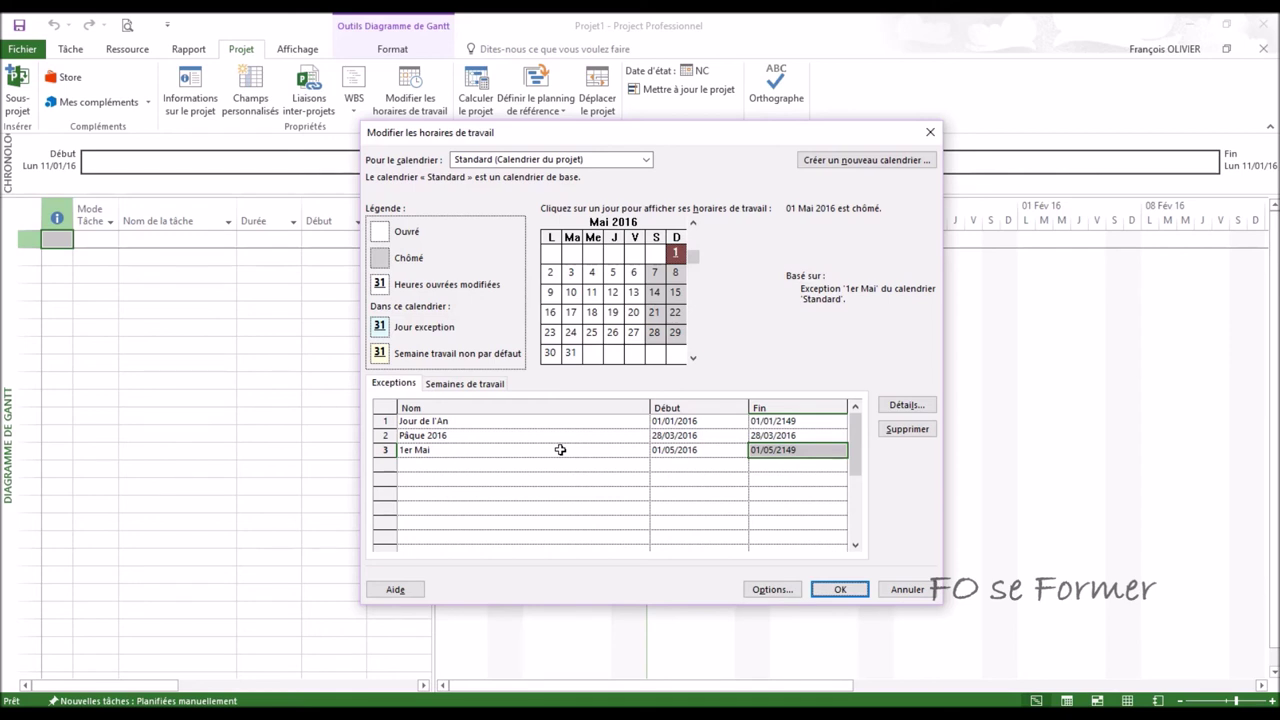
pyautogui.click(840, 590)
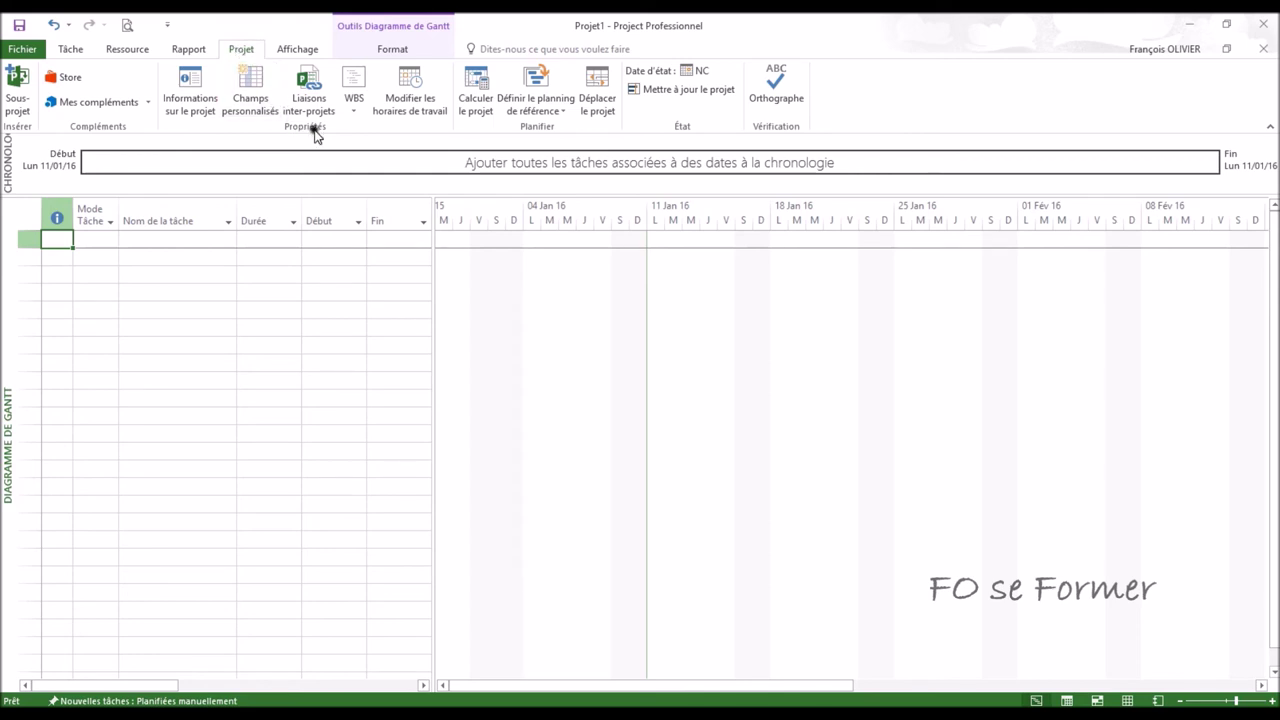
# Step: Open the project information and set the project's start date to Monday 29/02/16
pyautogui.click(168, 85)
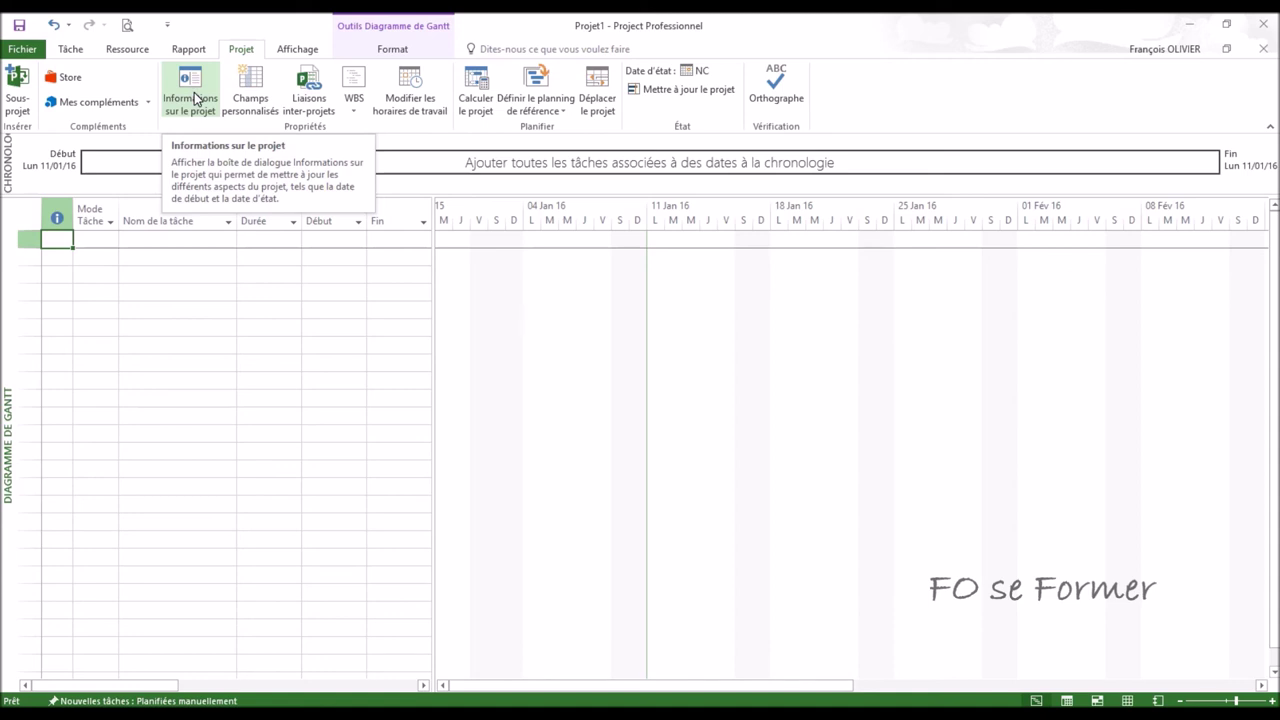
pyautogui.click(193, 97)
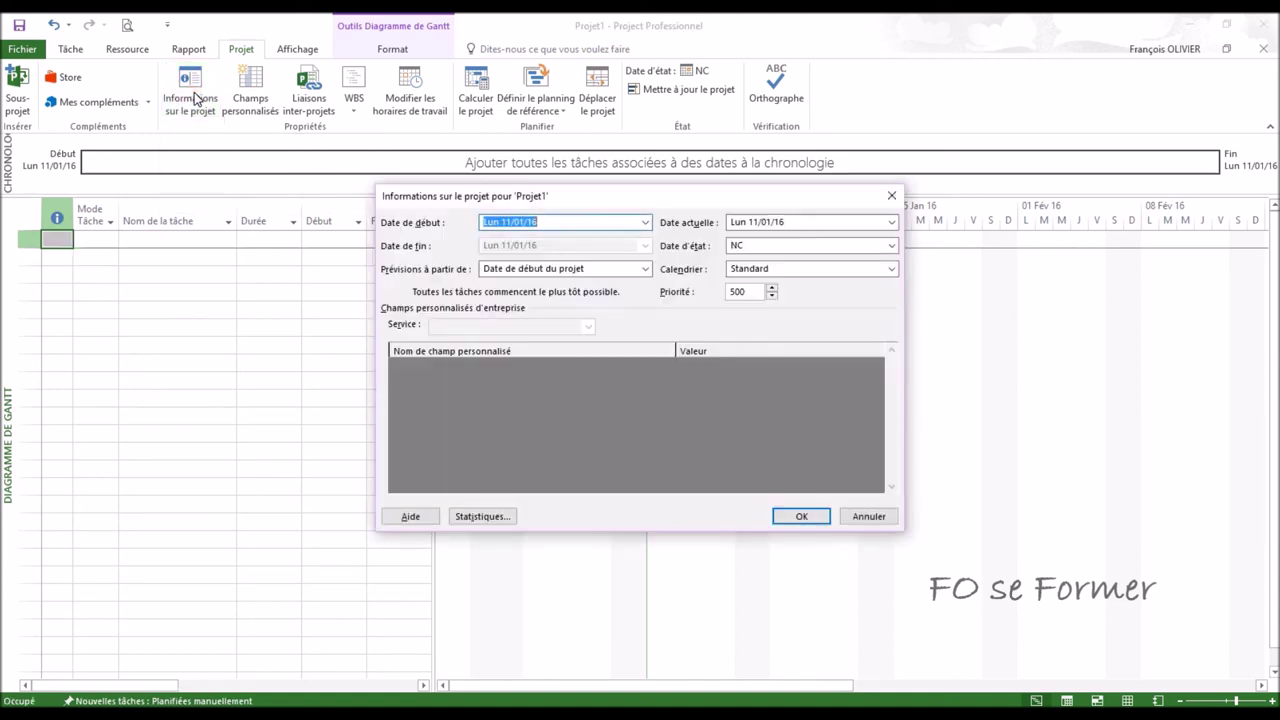
pyautogui.moveTo(489, 196); pyautogui.dragTo(393, 193)
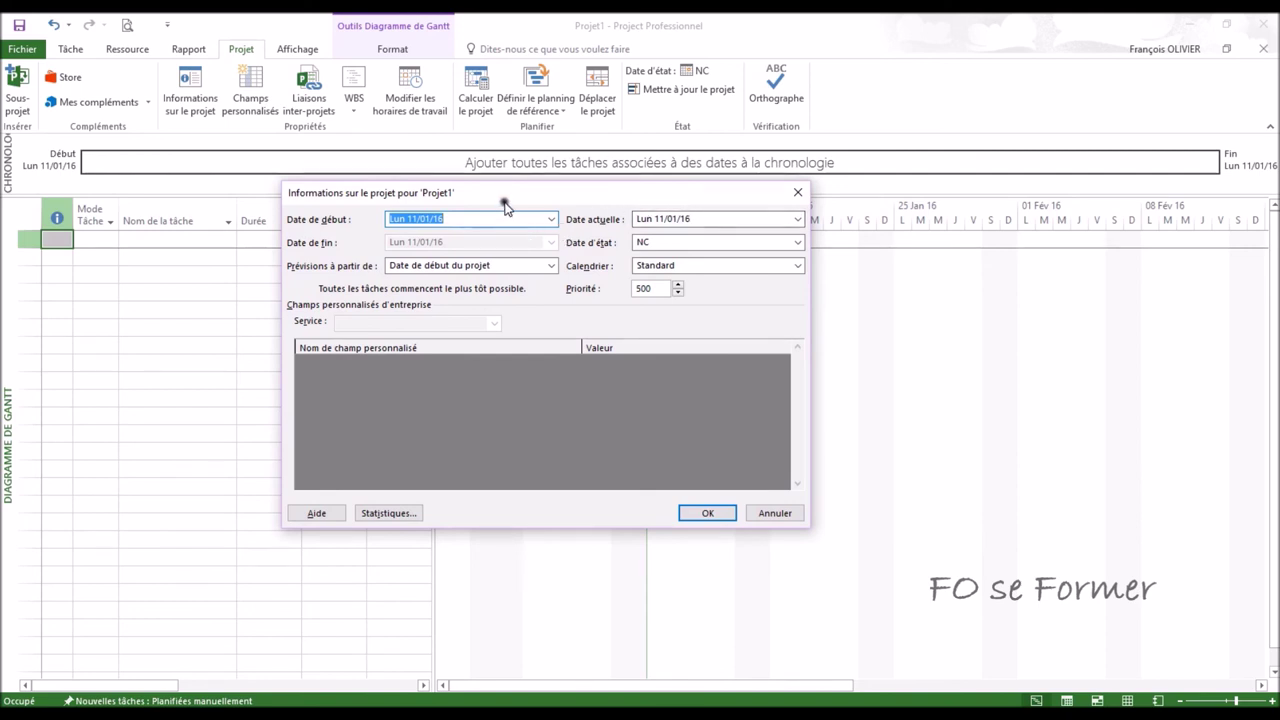
pyautogui.click(552, 217)
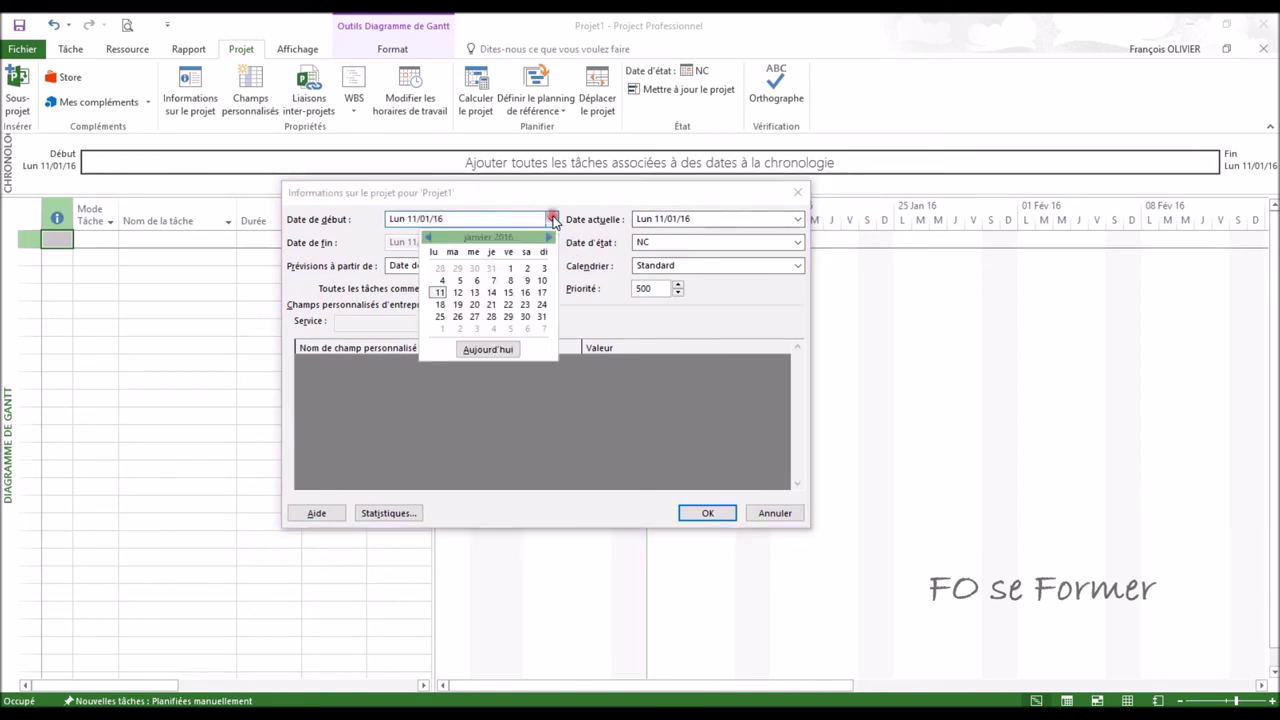
pyautogui.click(549, 237)
pyautogui.click(549, 237)
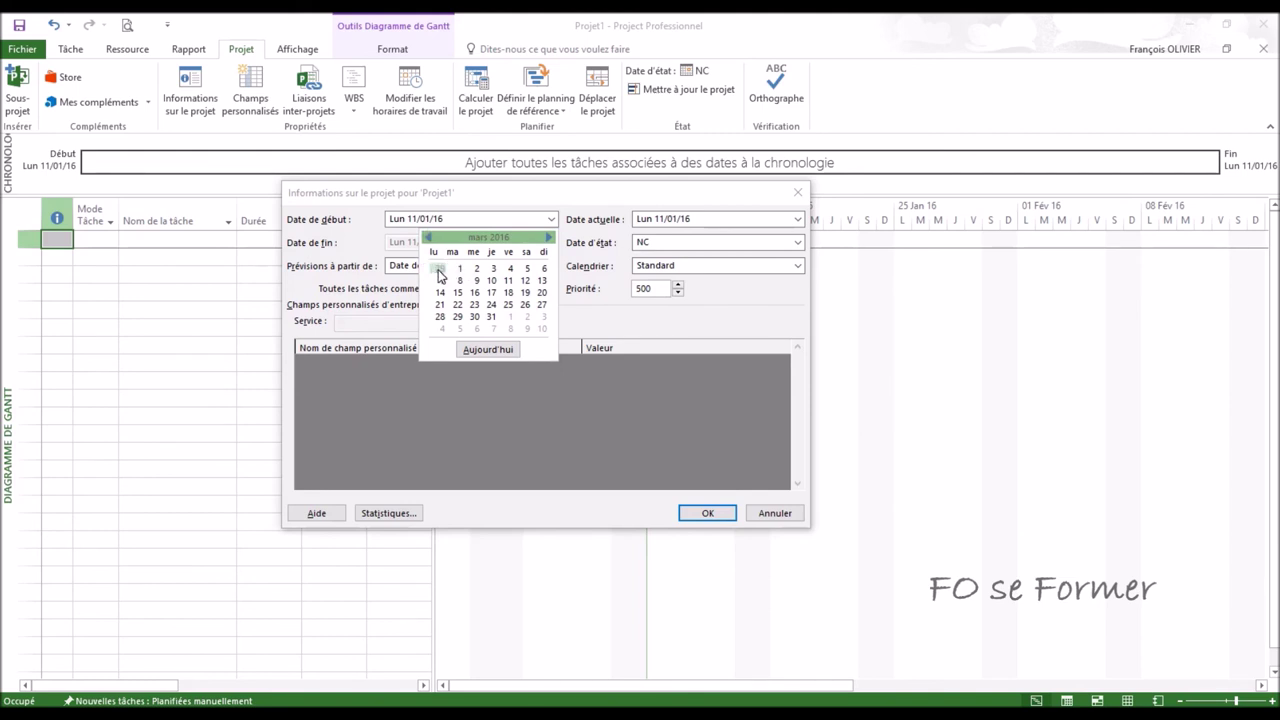
pyautogui.click(440, 270)
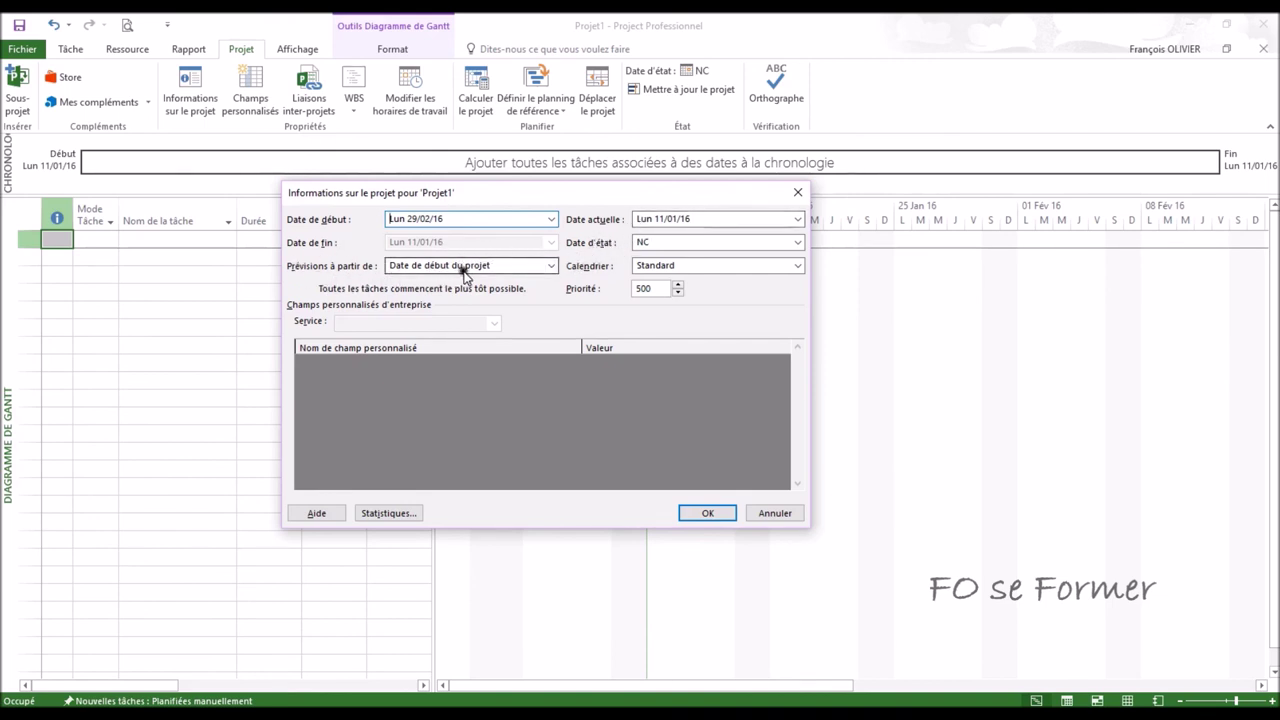
# Step: Try scheduling the project from Date de fin du projet, and switch back to Date de début du projet
pyautogui.click(551, 266)
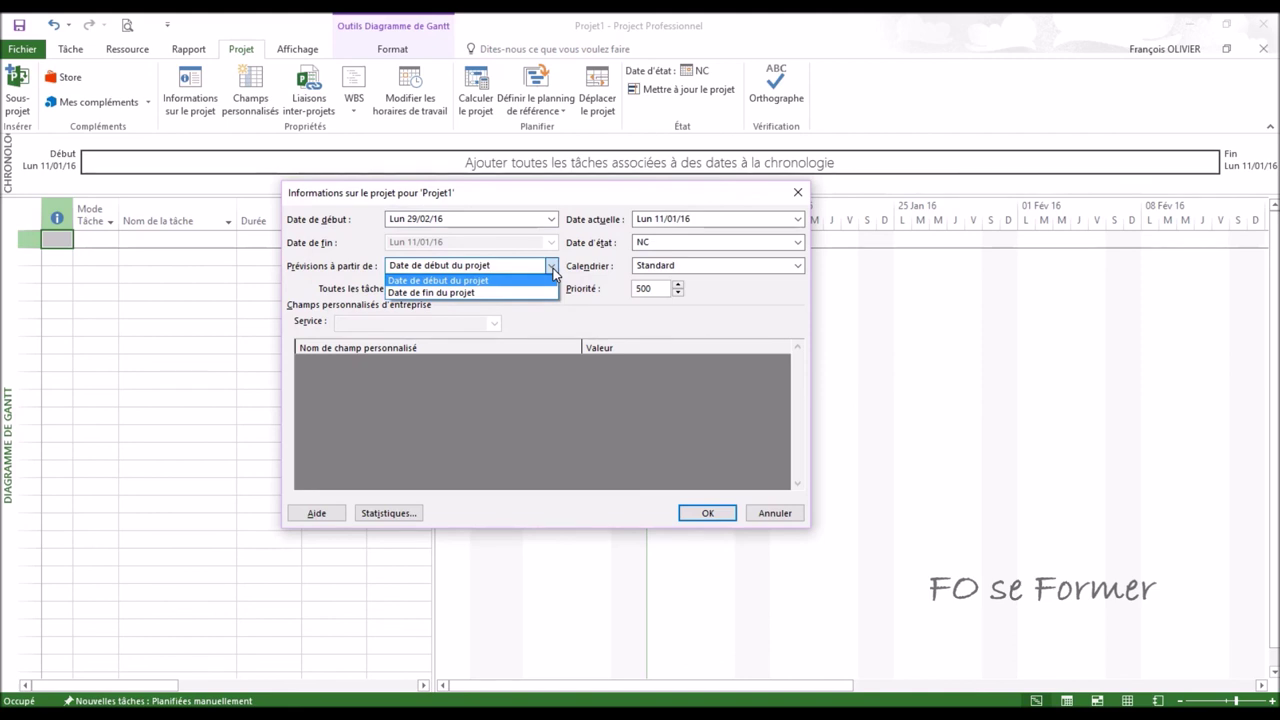
pyautogui.click(541, 292)
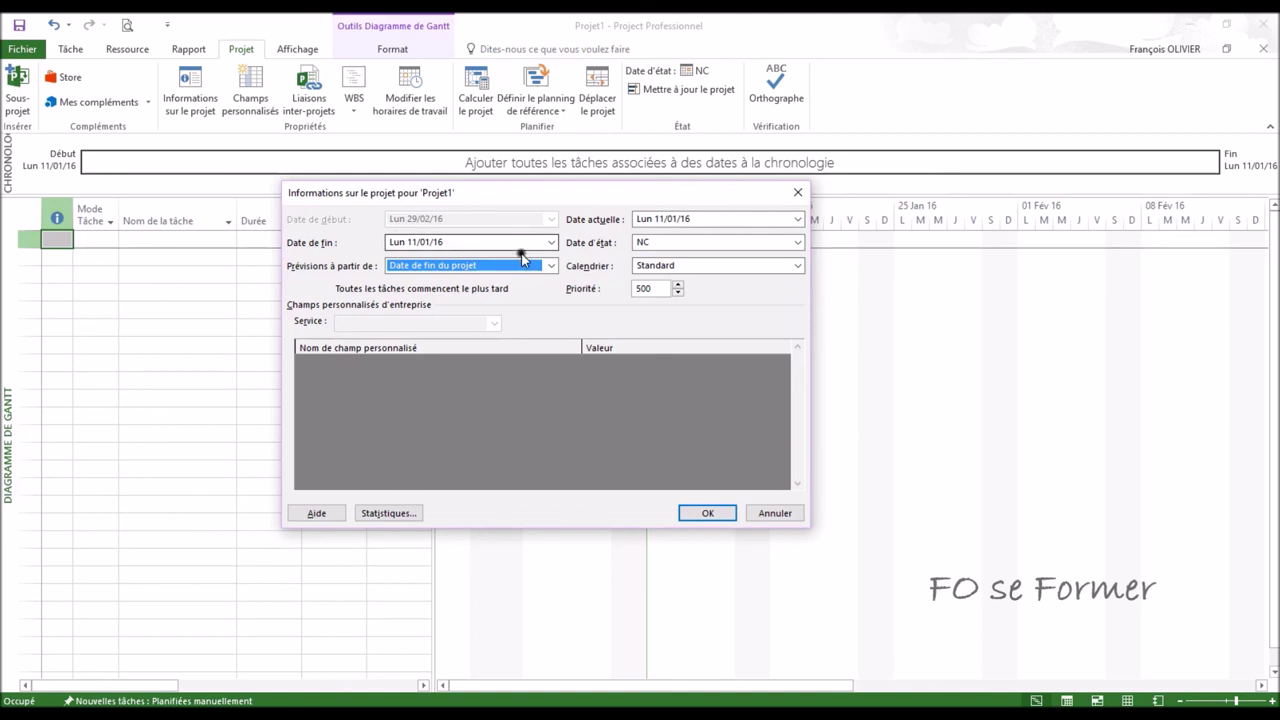
pyautogui.click(549, 266)
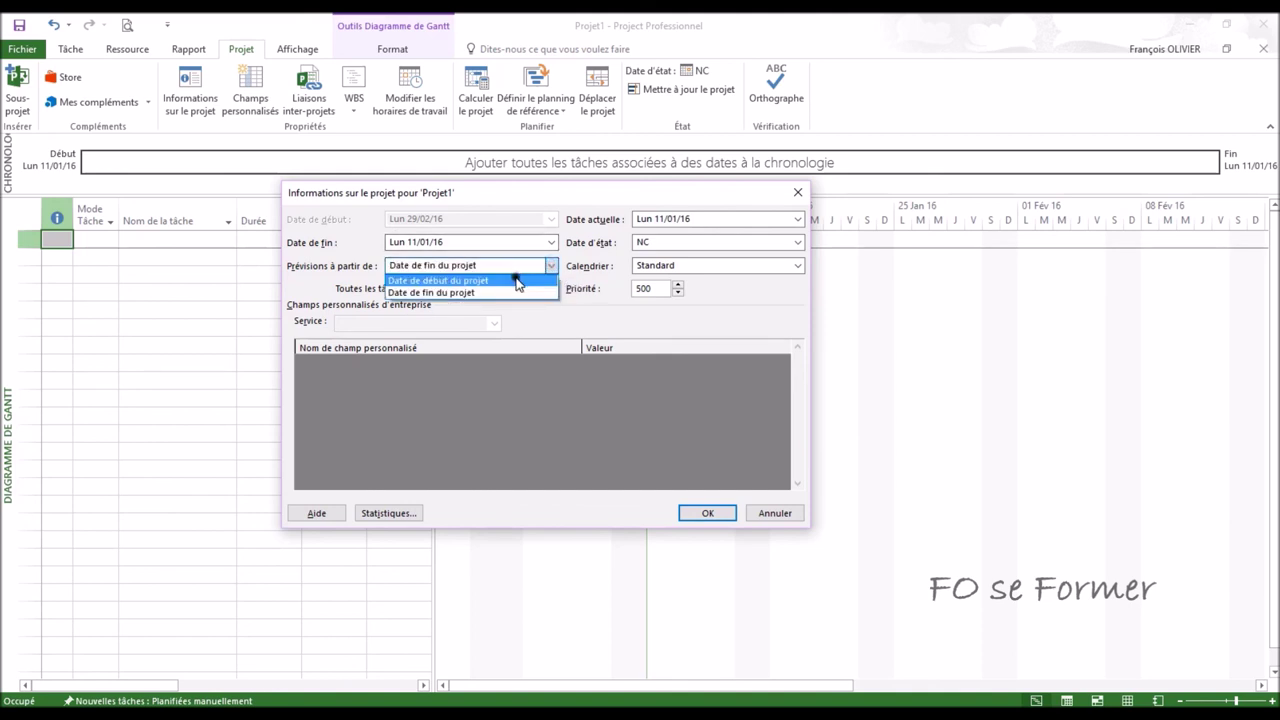
pyautogui.click(515, 280)
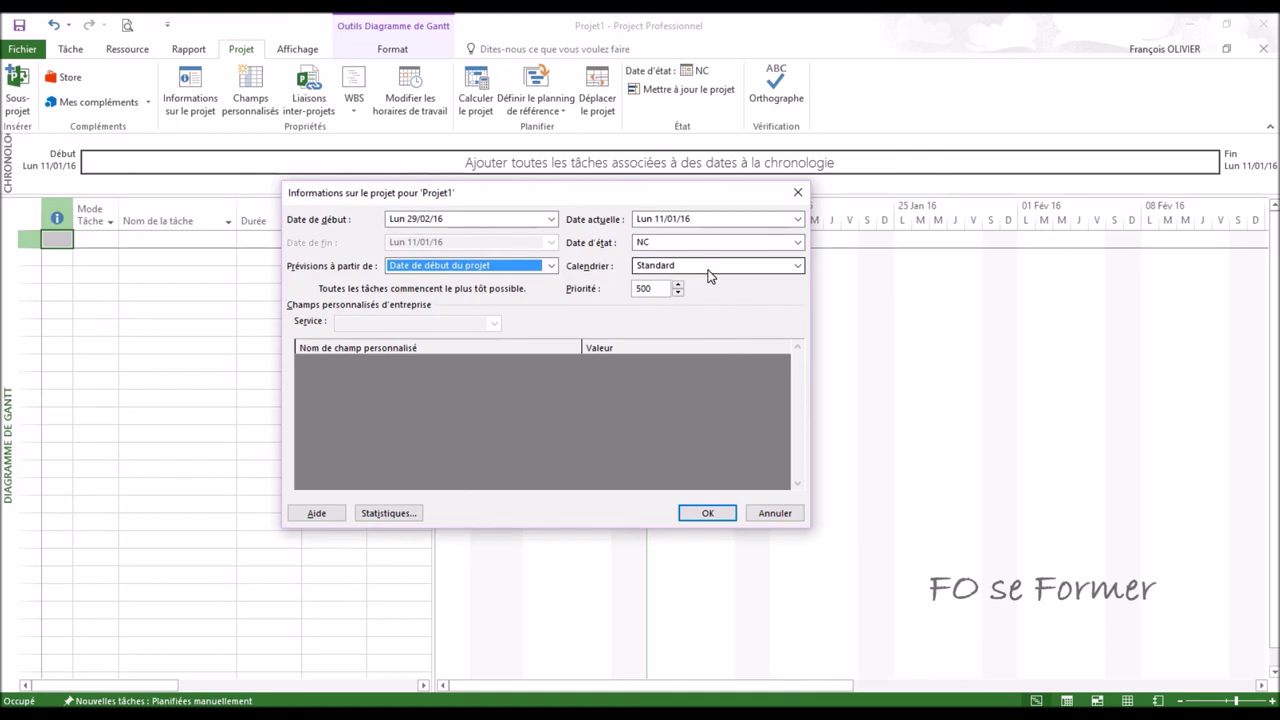
# Step: Check the available project calendars, keep Standard, and apply the project information
pyautogui.click(798, 266)
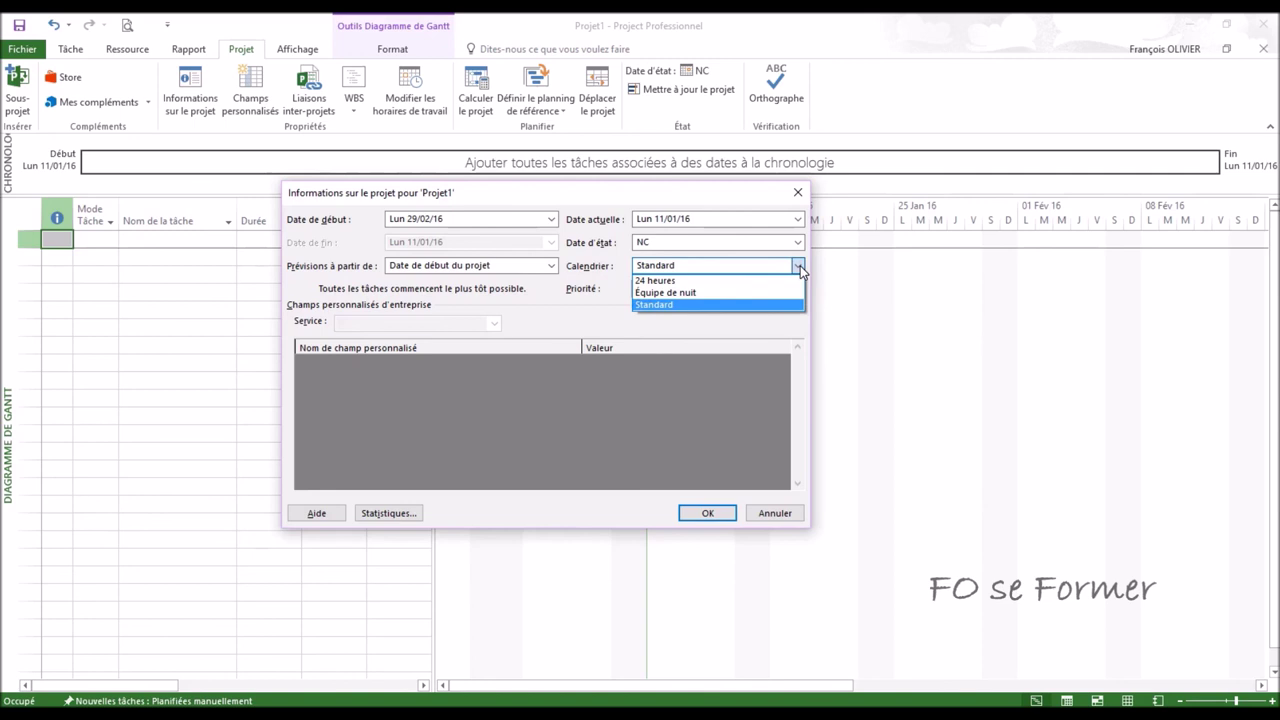
pyautogui.click(800, 265)
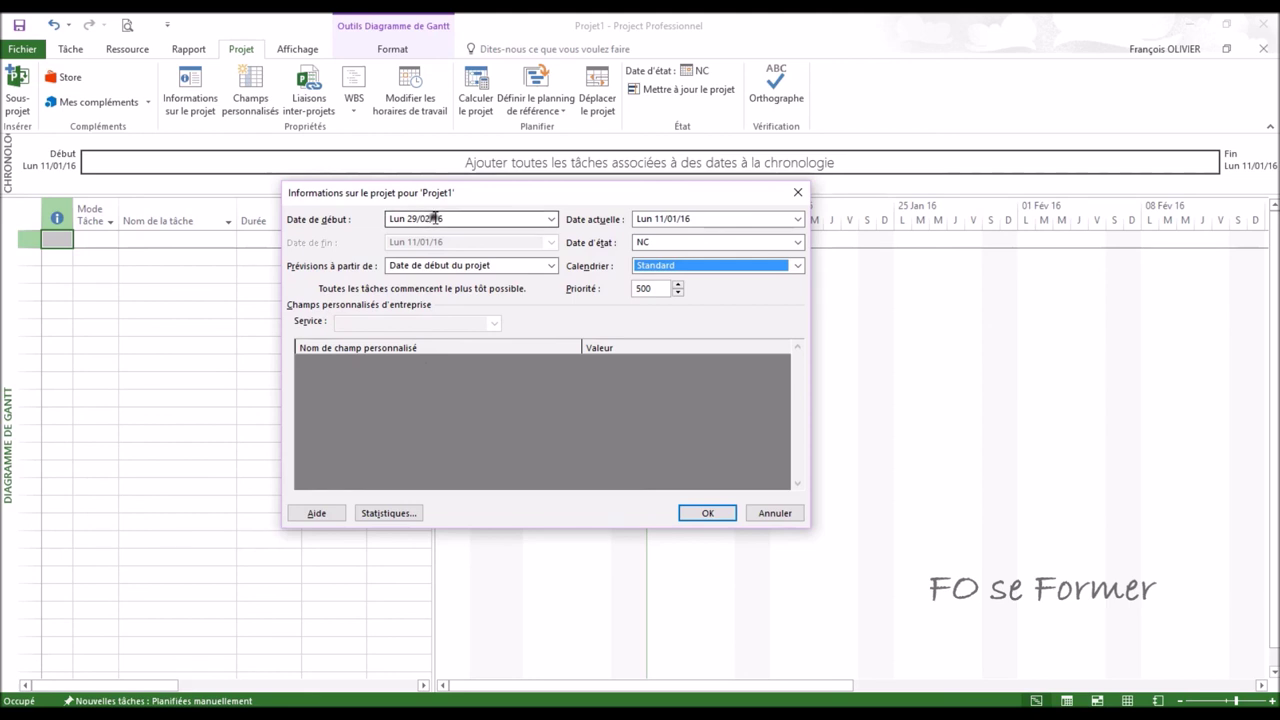
pyautogui.click(707, 513)
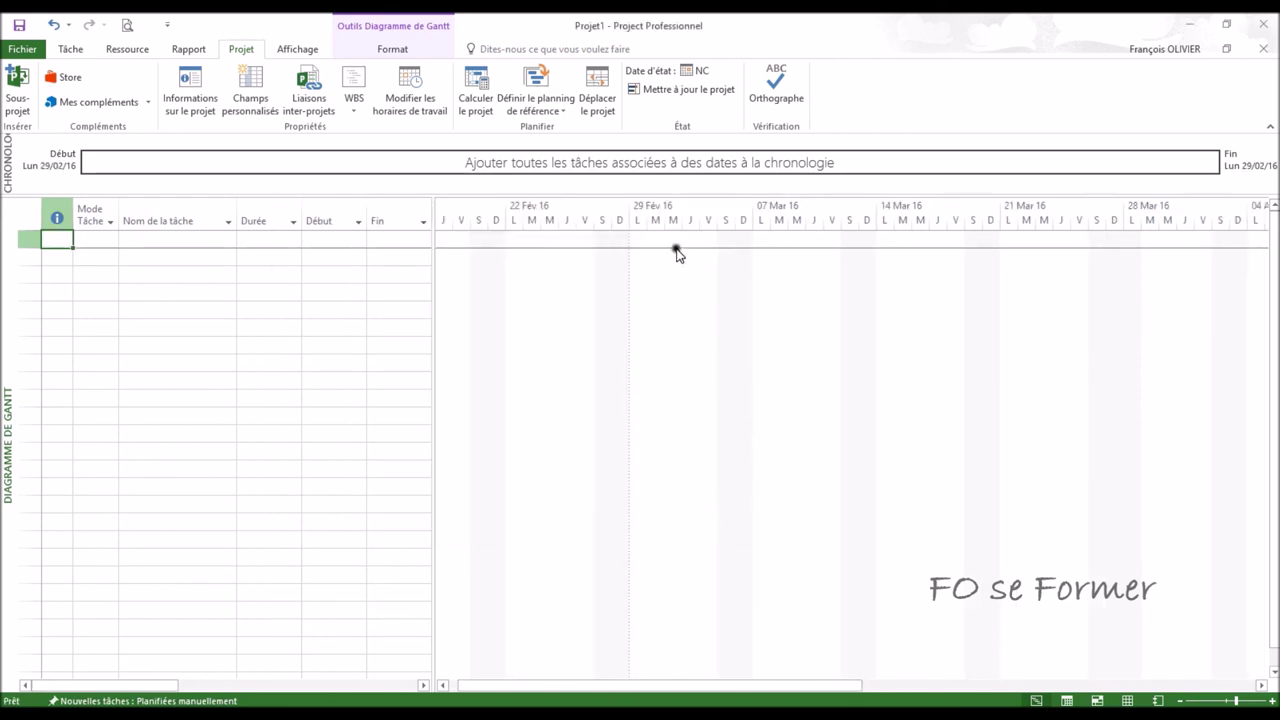